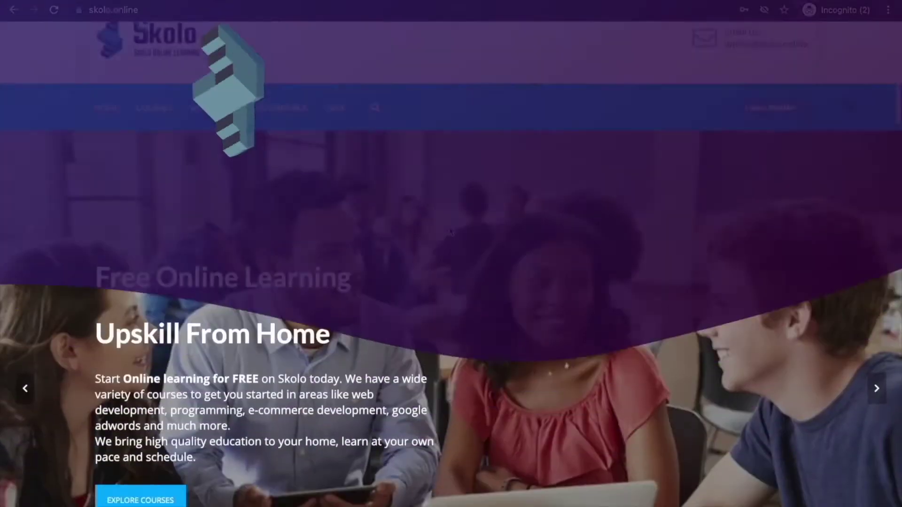
Look through the Skolo homepage and open the full list of courses
{"action": "scroll", "coordinate": [450, 227], "scroll_direction": "down", "scroll_amount": 5}
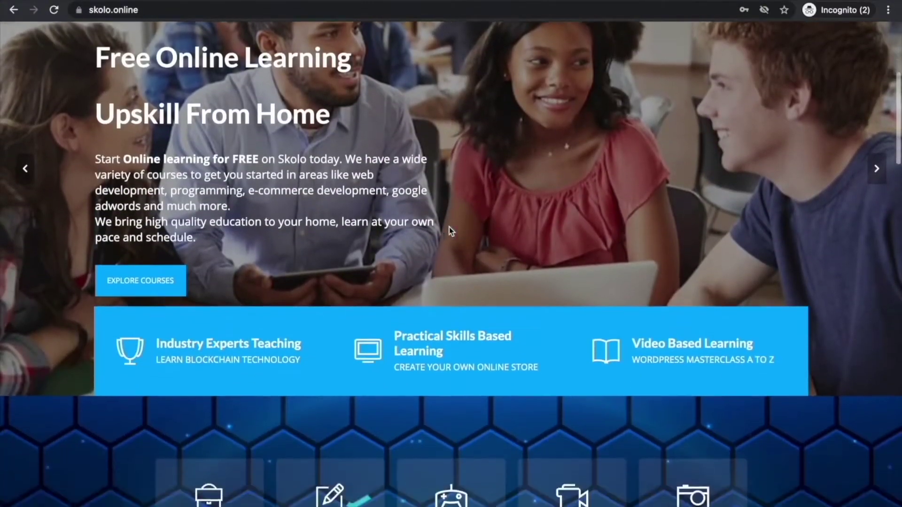
{"action": "scroll", "coordinate": [449, 227], "scroll_direction": "down", "scroll_amount": 9}
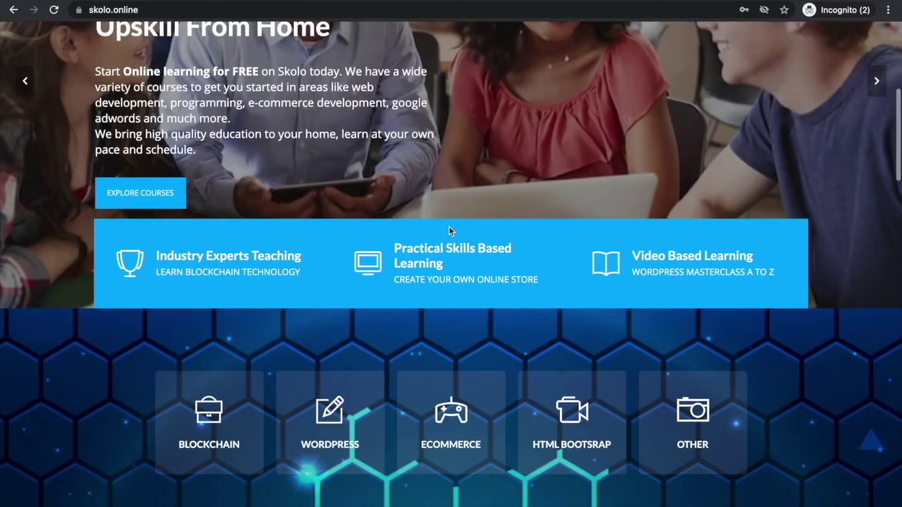
{"action": "scroll", "coordinate": [450, 231], "scroll_direction": "down", "scroll_amount": 6}
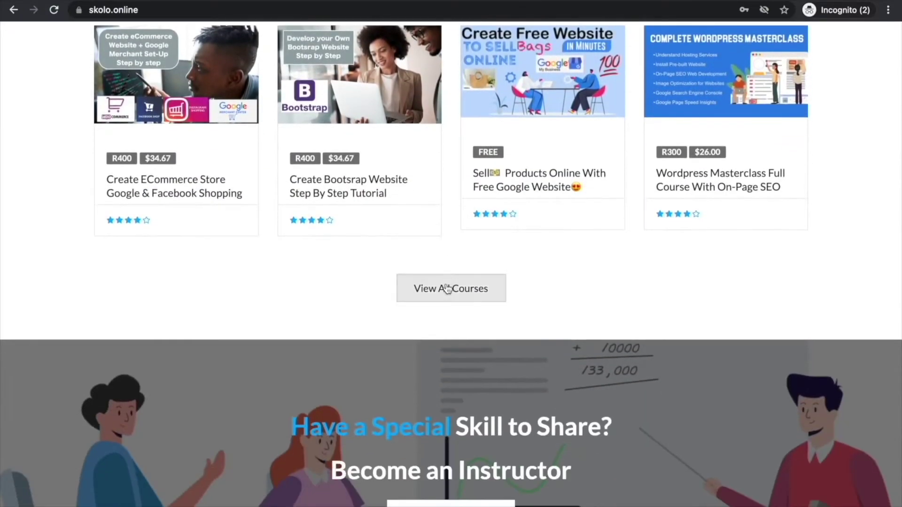
{"action": "left_click", "coordinate": [447, 289]}
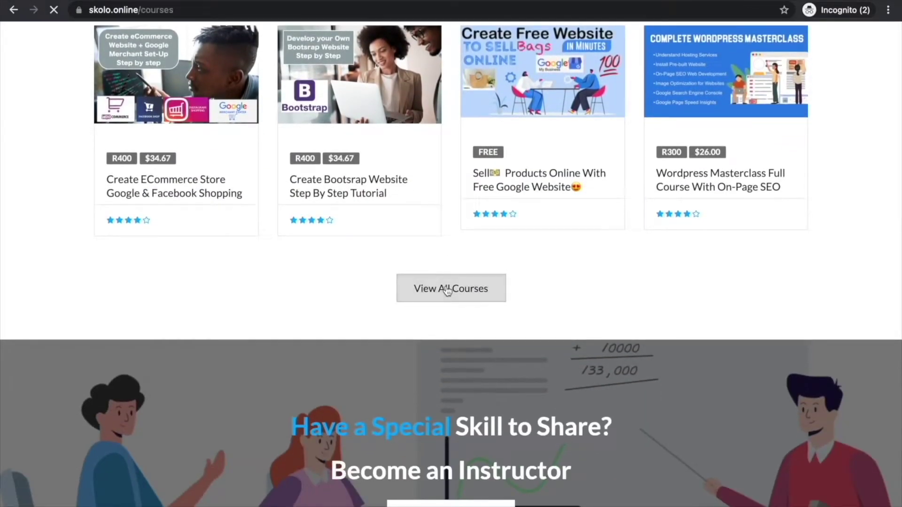
Browse the courses offered in the Skolo course catalogue
{"action": "scroll", "coordinate": [448, 289], "scroll_direction": "down", "scroll_amount": 2}
{"action": "scroll", "coordinate": [447, 291], "scroll_direction": "down", "scroll_amount": 7}
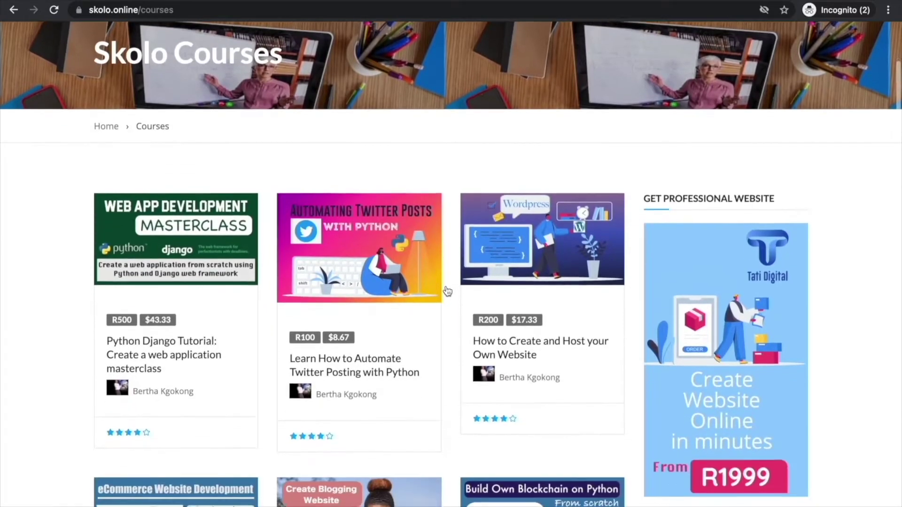
{"action": "scroll", "coordinate": [447, 291], "scroll_direction": "down", "scroll_amount": 9}
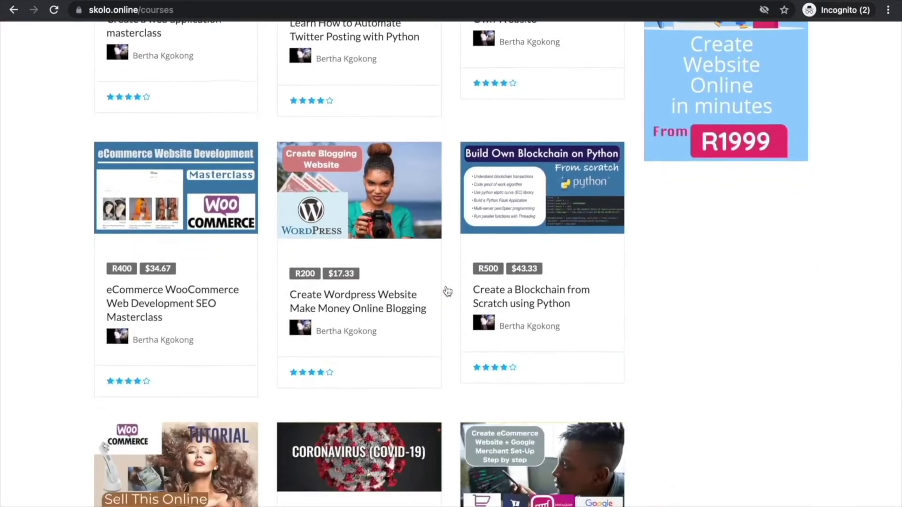
{"action": "scroll", "coordinate": [447, 292], "scroll_direction": "down", "scroll_amount": 9}
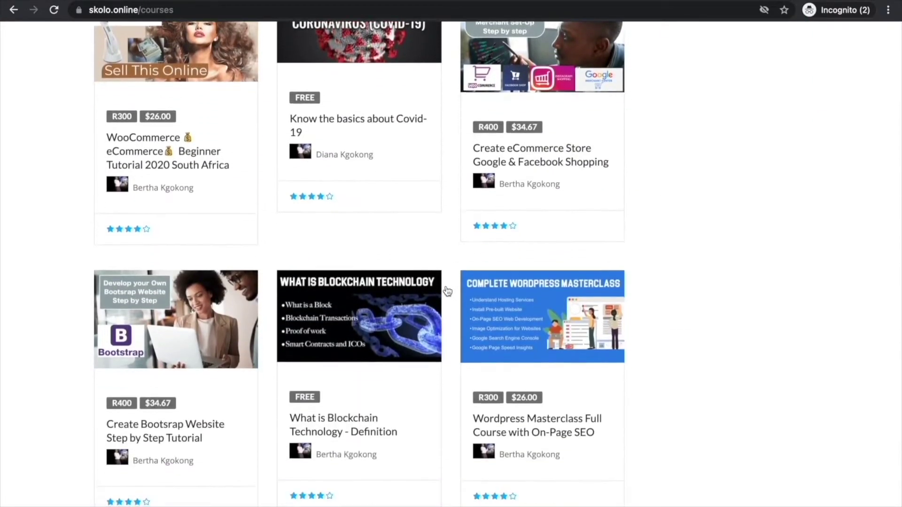
{"action": "scroll", "coordinate": [447, 291], "scroll_direction": "down", "scroll_amount": 4}
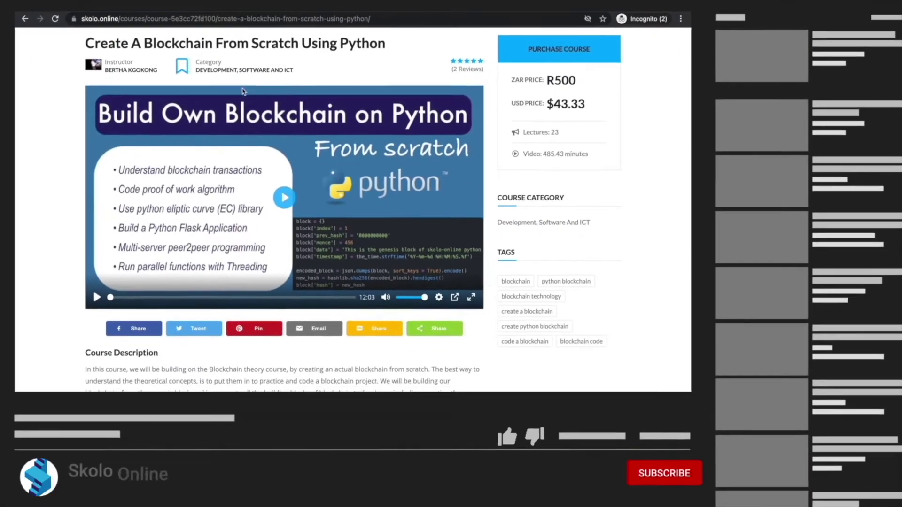
Read the description and learning points of the course on creating a blockchain from scratch using Python
{"action": "scroll", "coordinate": [241, 90], "scroll_direction": "down", "scroll_amount": 4}
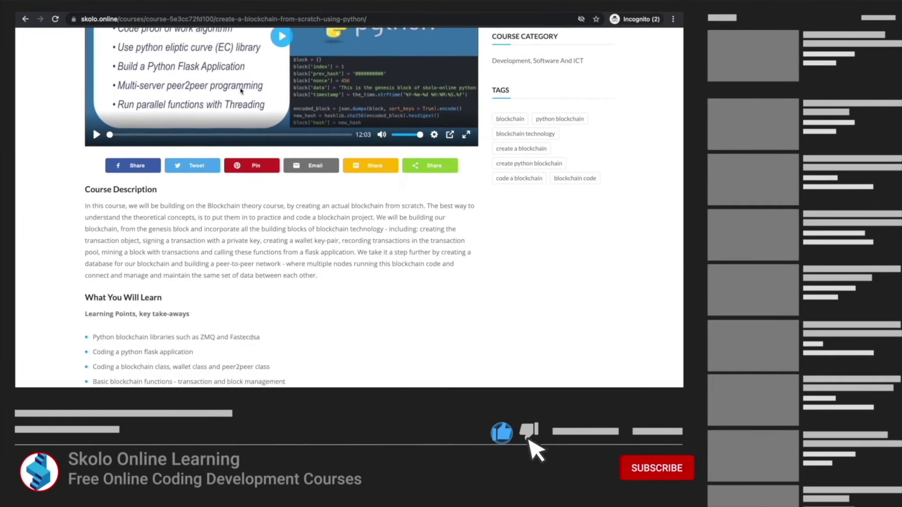
{"action": "scroll", "coordinate": [241, 90], "scroll_direction": "down", "scroll_amount": 4}
{"action": "scroll", "coordinate": [240, 90], "scroll_direction": "down", "scroll_amount": 5}
{"action": "scroll", "coordinate": [303, 106], "scroll_direction": "down", "scroll_amount": 5}
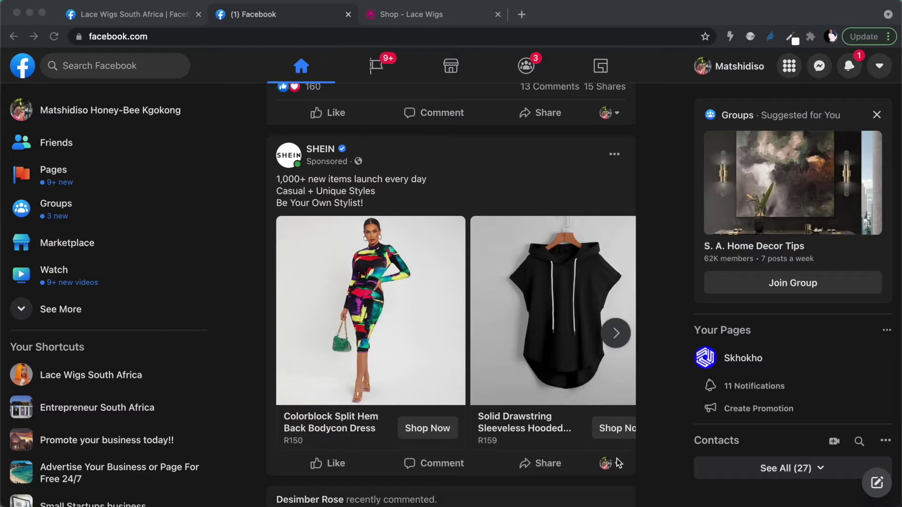
Switch to the Lace Wigs shop website and go to its home page
{"action": "left_click", "coordinate": [430, 16]}
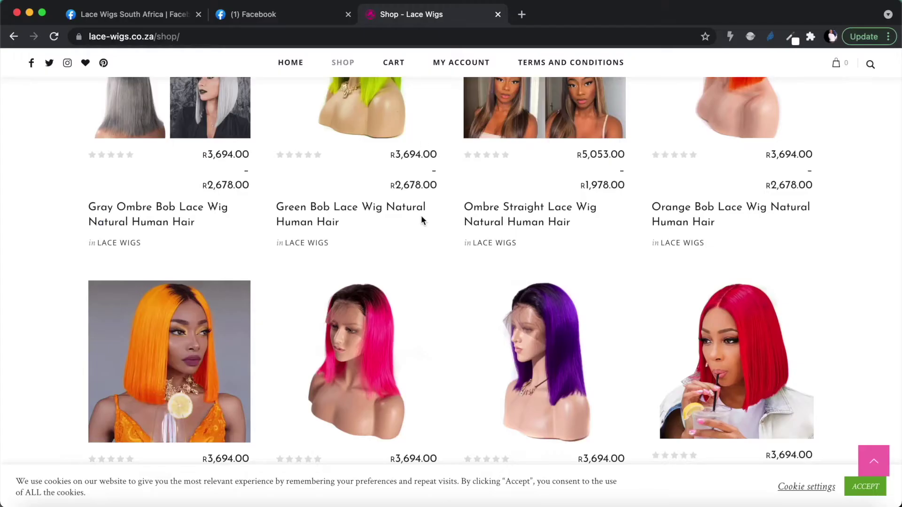
{"action": "scroll", "coordinate": [421, 233], "scroll_direction": "up", "scroll_amount": 5}
{"action": "scroll", "coordinate": [421, 233], "scroll_direction": "up", "scroll_amount": 8}
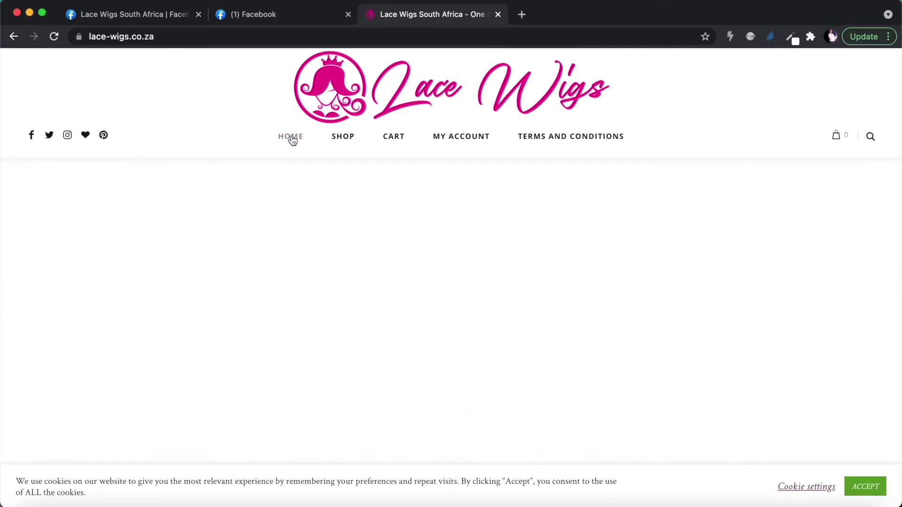
Examine the Lace Wigs home page from the image slider through the product listings to the footer
{"action": "scroll", "coordinate": [463, 265], "scroll_direction": "down", "scroll_amount": 15}
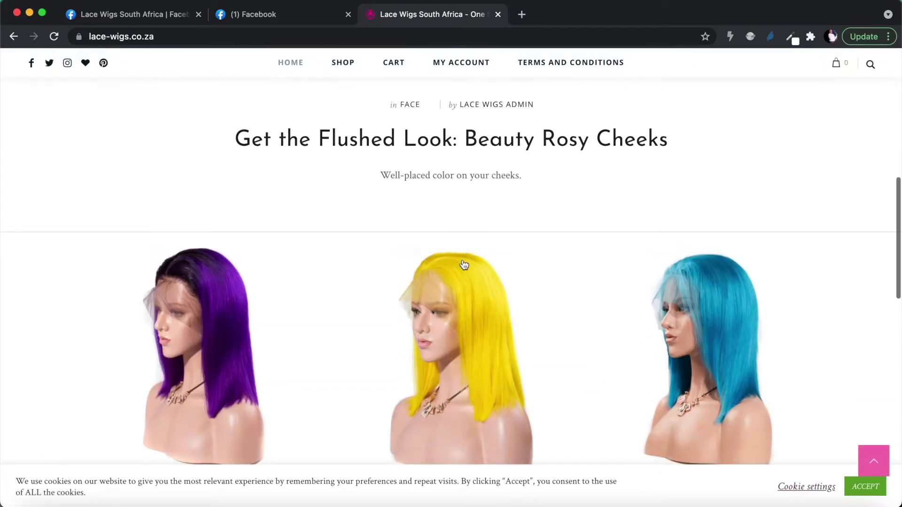
{"action": "scroll", "coordinate": [462, 265], "scroll_direction": "down", "scroll_amount": 5}
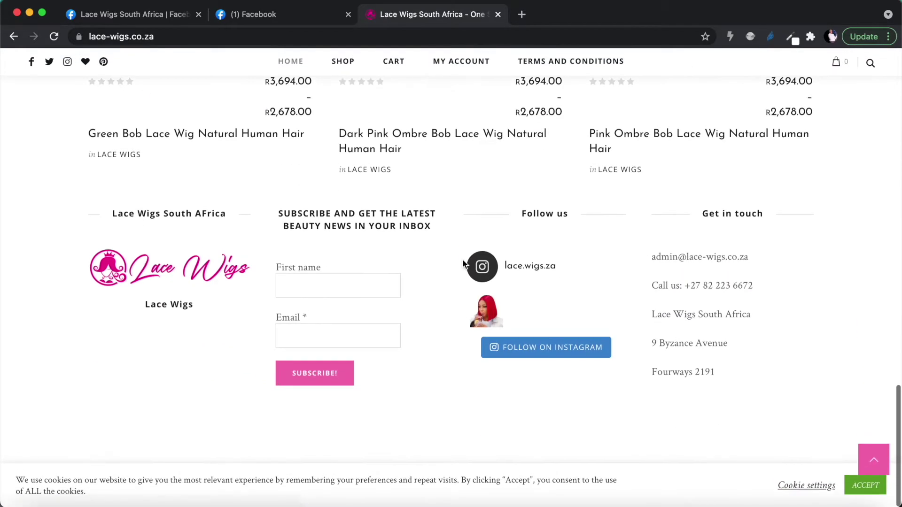
{"action": "scroll", "coordinate": [462, 265], "scroll_direction": "up", "scroll_amount": 15}
{"action": "scroll", "coordinate": [463, 263], "scroll_direction": "down", "scroll_amount": 5}
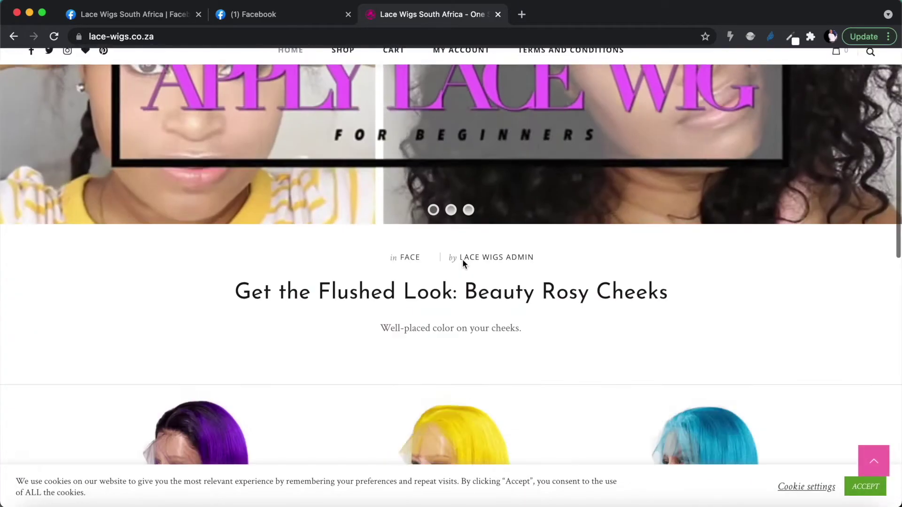
{"action": "scroll", "coordinate": [463, 263], "scroll_direction": "up", "scroll_amount": 5}
{"action": "scroll", "coordinate": [462, 264], "scroll_direction": "down", "scroll_amount": 1}
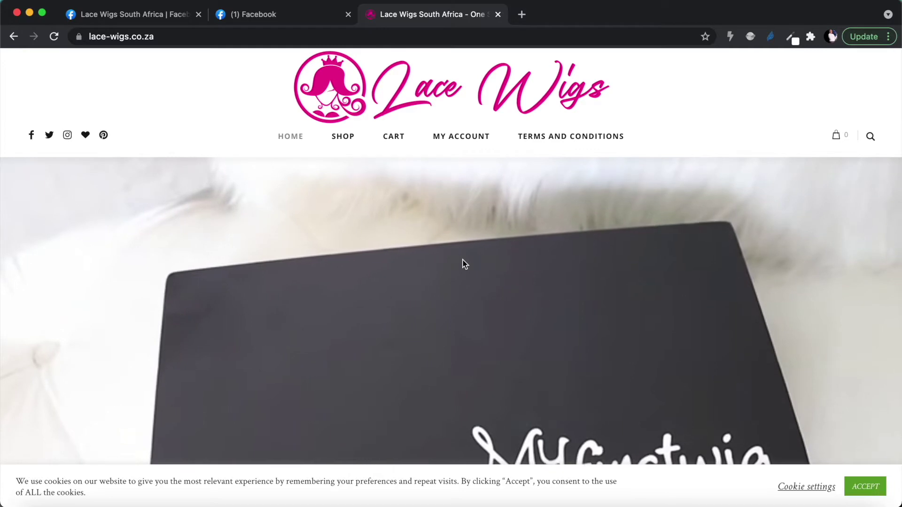
{"action": "scroll", "coordinate": [464, 264], "scroll_direction": "down", "scroll_amount": 5}
{"action": "scroll", "coordinate": [462, 264], "scroll_direction": "down", "scroll_amount": 20}
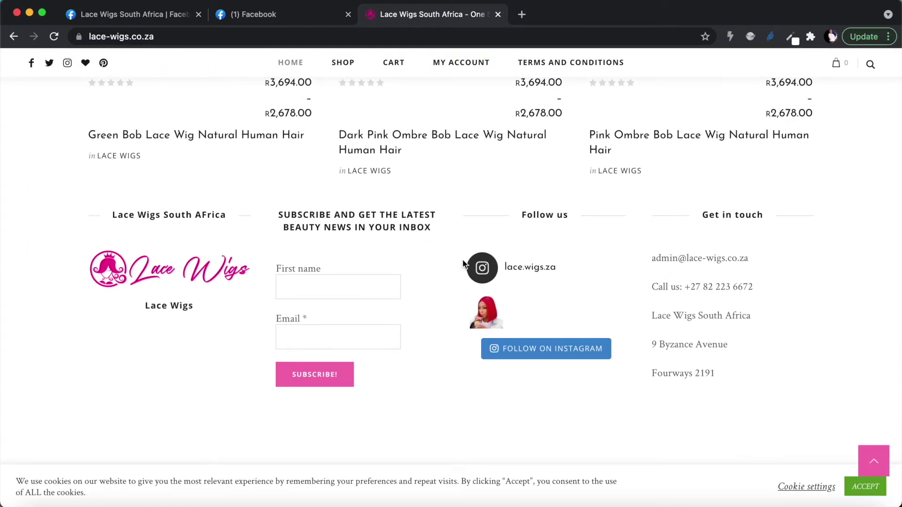
Switch to the Lace Wigs South Africa Facebook page and look over its ad creation options, business tools and latest post
{"action": "left_click", "coordinate": [137, 15]}
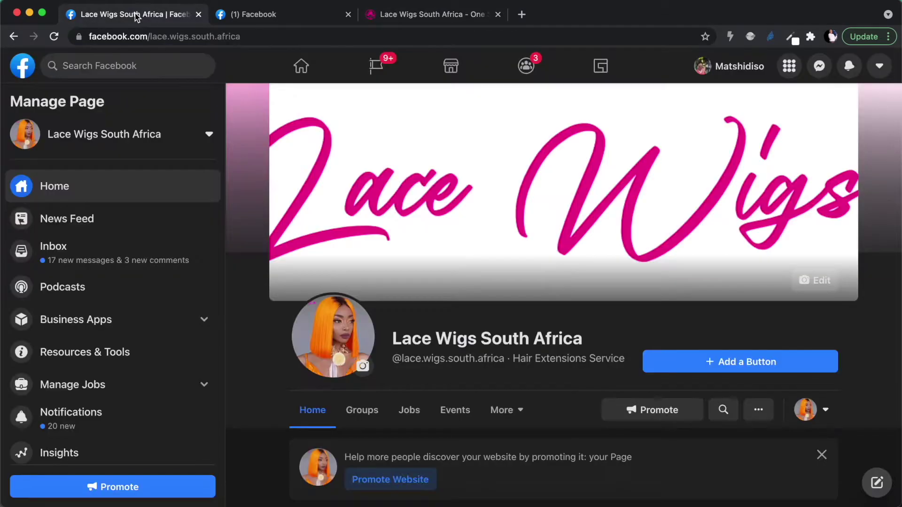
{"action": "scroll", "coordinate": [278, 270], "scroll_direction": "down", "scroll_amount": 5}
{"action": "scroll", "coordinate": [278, 274], "scroll_direction": "down", "scroll_amount": 4}
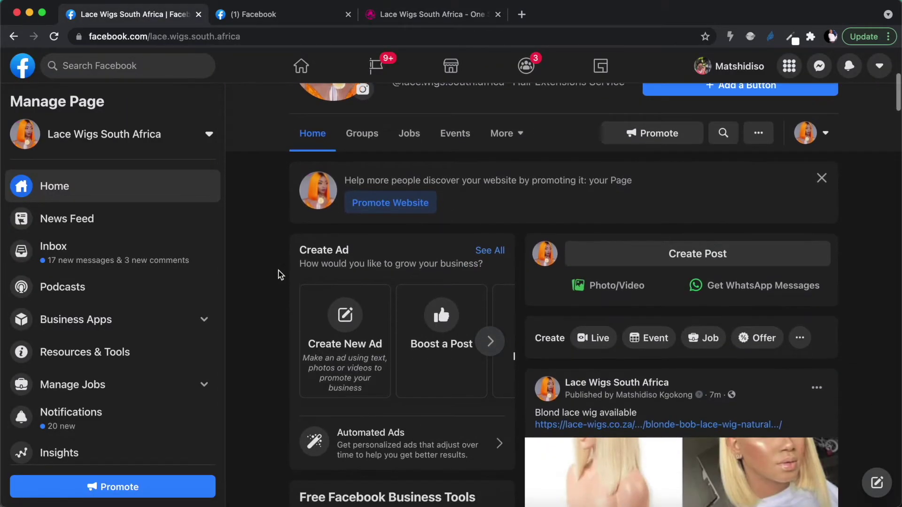
{"action": "scroll", "coordinate": [280, 275], "scroll_direction": "up", "scroll_amount": 8}
{"action": "scroll", "coordinate": [281, 275], "scroll_direction": "down", "scroll_amount": 7}
{"action": "scroll", "coordinate": [278, 275], "scroll_direction": "down", "scroll_amount": 2}
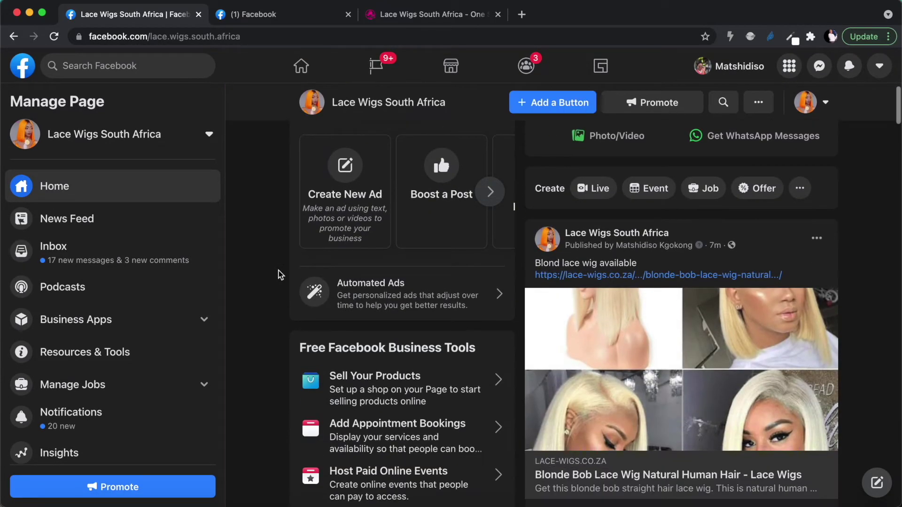
{"action": "scroll", "coordinate": [107, 389], "scroll_direction": "down", "scroll_amount": 4}
{"action": "scroll", "coordinate": [107, 389], "scroll_direction": "up", "scroll_amount": 3}
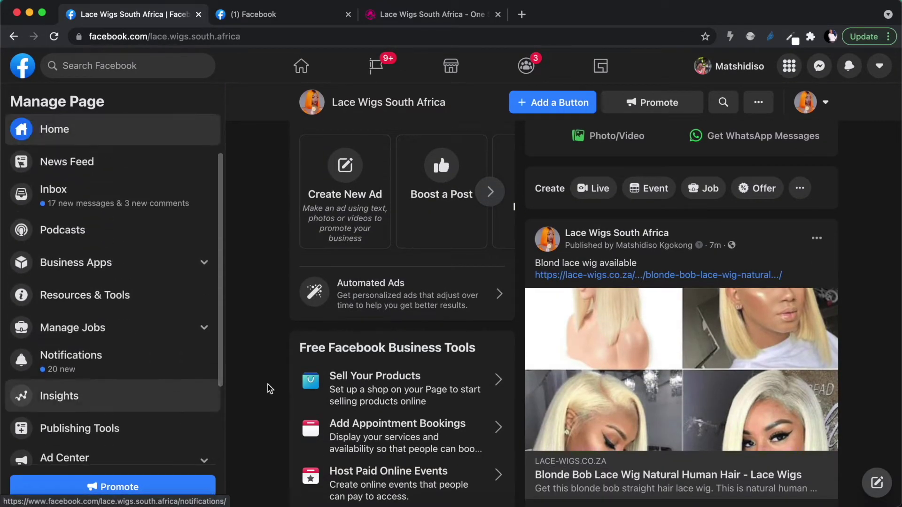
Examine the Facebook page's Insights for the last 28 days and the reach of its recent posts
{"action": "scroll", "coordinate": [330, 413], "scroll_direction": "down", "scroll_amount": 8}
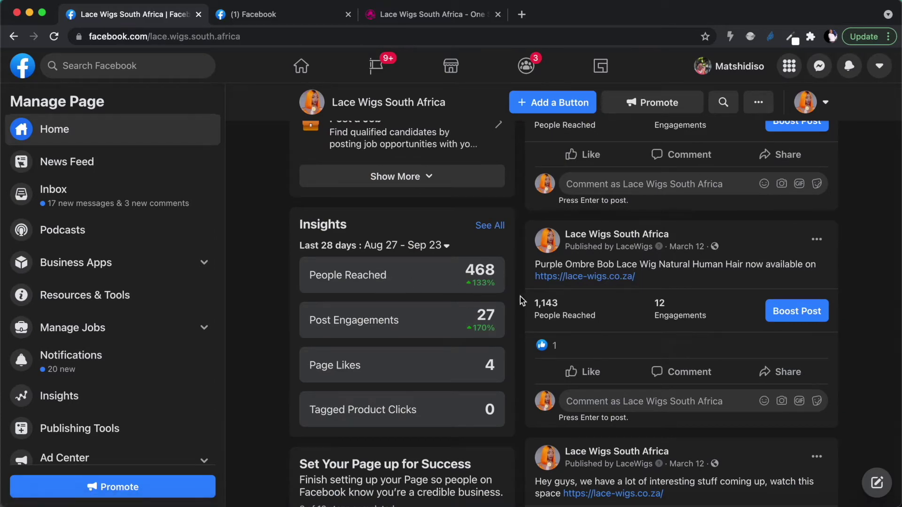
{"action": "scroll", "coordinate": [520, 297], "scroll_direction": "up", "scroll_amount": 7}
{"action": "scroll", "coordinate": [520, 297], "scroll_direction": "down", "scroll_amount": 7}
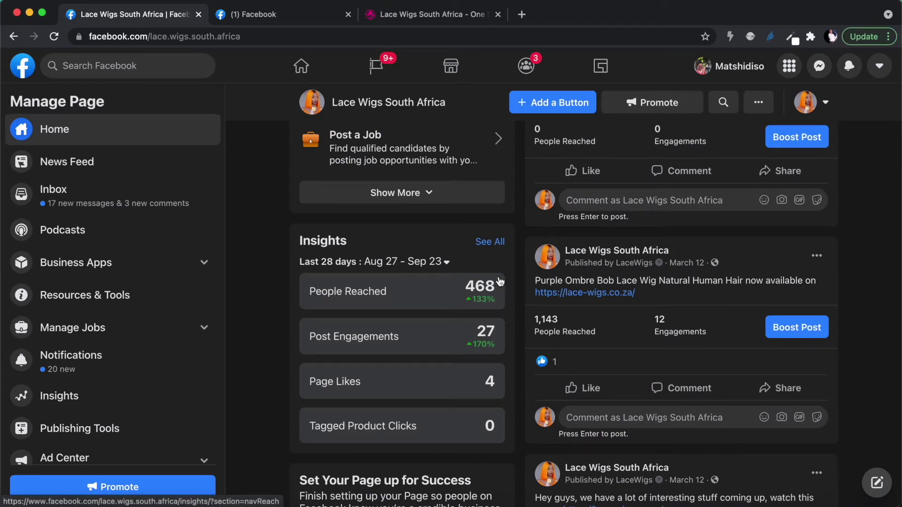
{"action": "scroll", "coordinate": [499, 281], "scroll_direction": "up", "scroll_amount": 15}
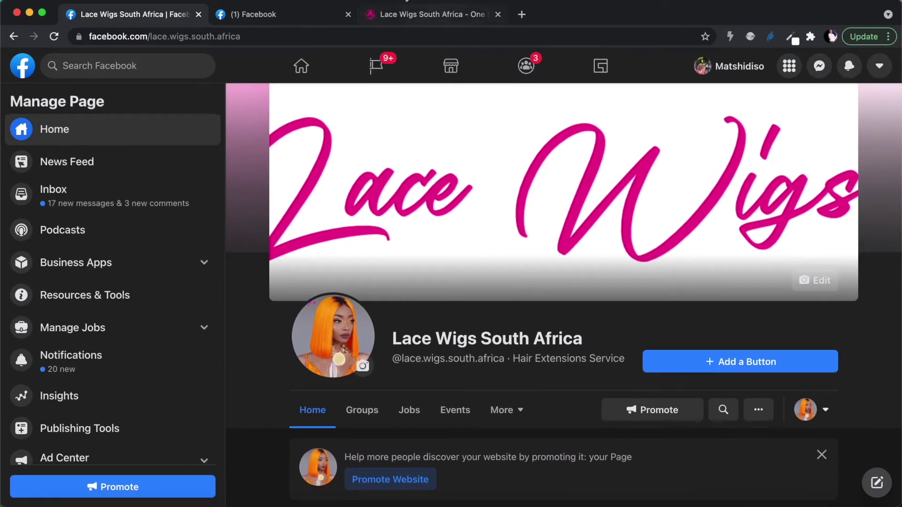
Switch to the Facebook news feed and examine the sponsored SHEIN carousel ad, including its advertiser name, text and product cards
{"action": "left_click", "coordinate": [258, 16]}
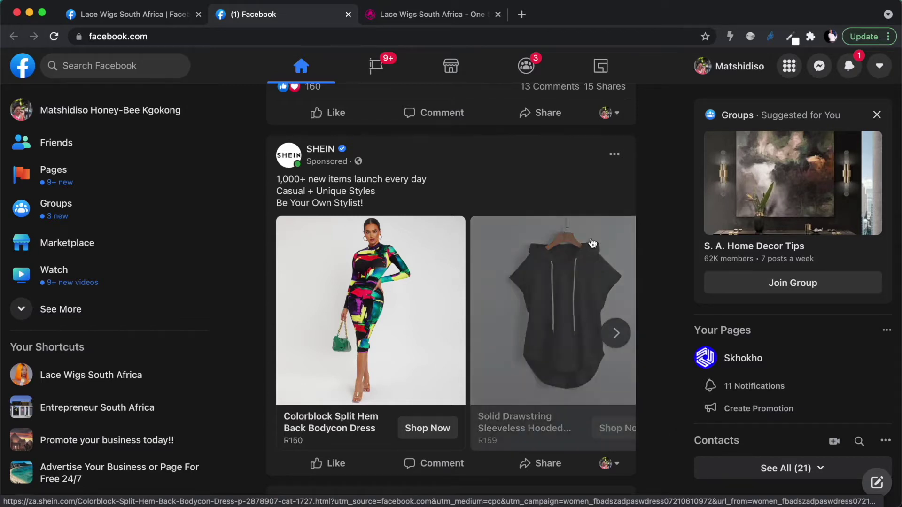
{"action": "scroll", "coordinate": [517, 165], "scroll_direction": "up", "scroll_amount": 1}
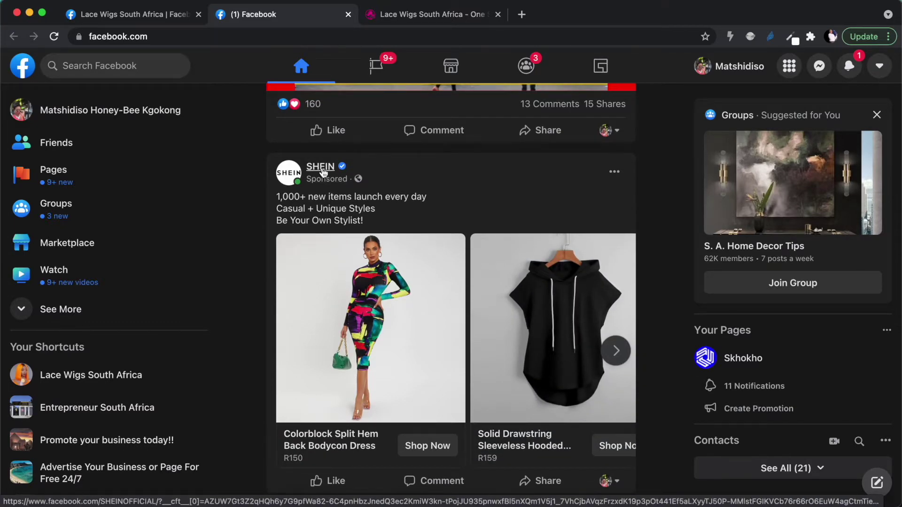
{"action": "mouse_move", "coordinate": [319, 174]}
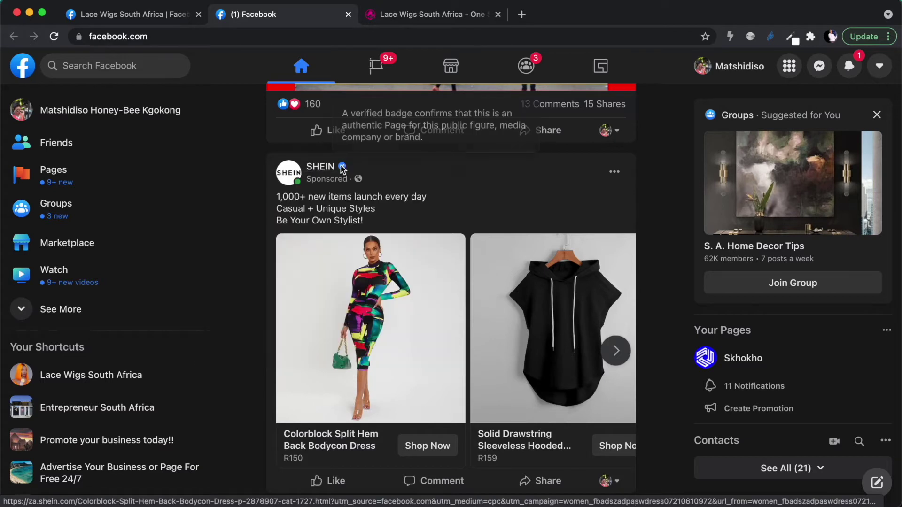
{"action": "scroll", "coordinate": [423, 469], "scroll_direction": "down", "scroll_amount": 1}
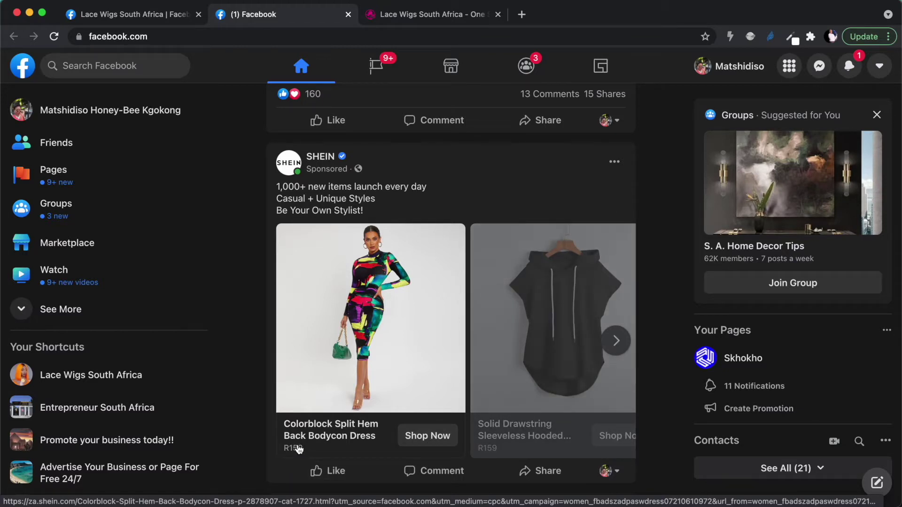
Inspect the Colorblock Split Hem Back Bodycon Dress product page linked from the SHEIN ad in a separate tab, and return to the ad
{"action": "right_click", "coordinate": [420, 440]}
{"action": "left_click", "coordinate": [460, 375]}
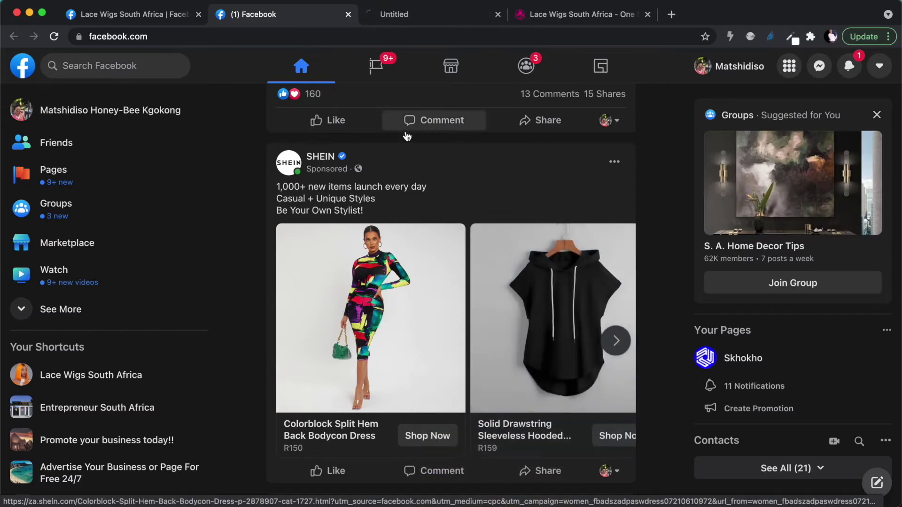
{"action": "left_click", "coordinate": [413, 14]}
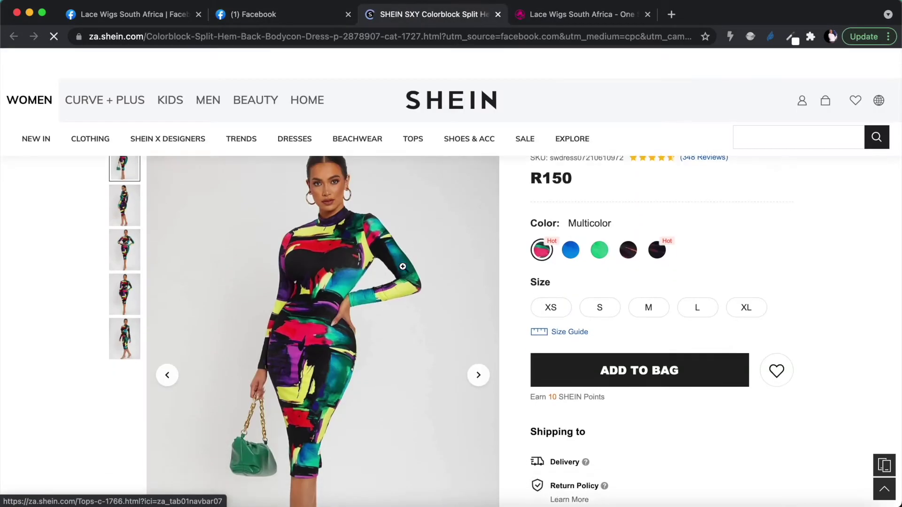
{"action": "scroll", "coordinate": [403, 267], "scroll_direction": "down", "scroll_amount": 3}
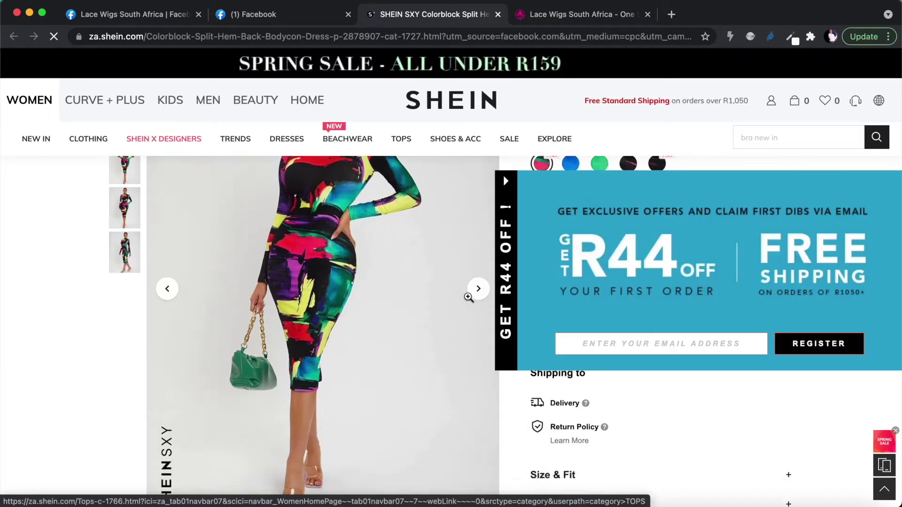
{"action": "scroll", "coordinate": [469, 298], "scroll_direction": "down", "scroll_amount": 5}
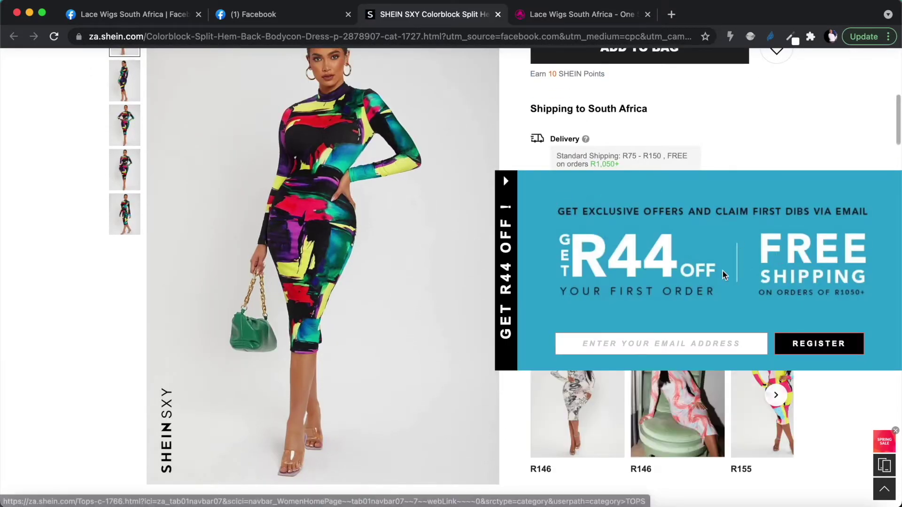
{"action": "scroll", "coordinate": [356, 296], "scroll_direction": "up", "scroll_amount": 8}
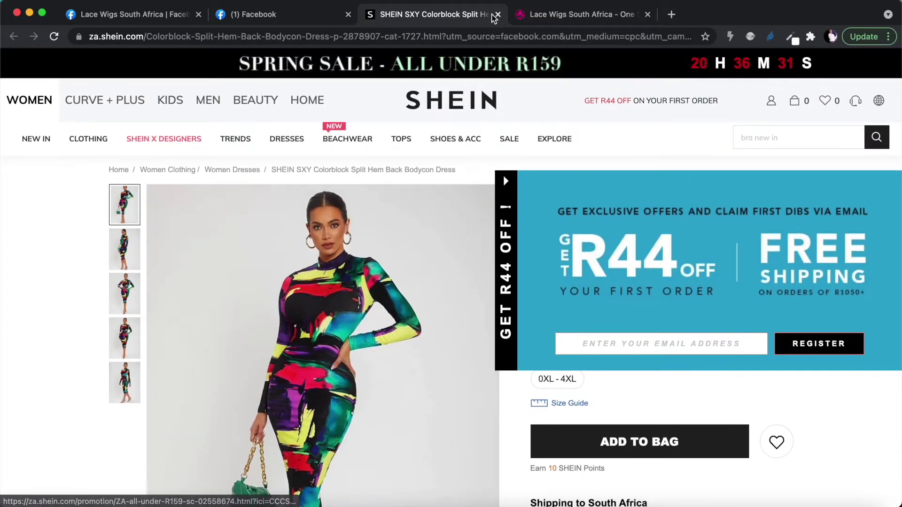
{"action": "left_click", "coordinate": [498, 14]}
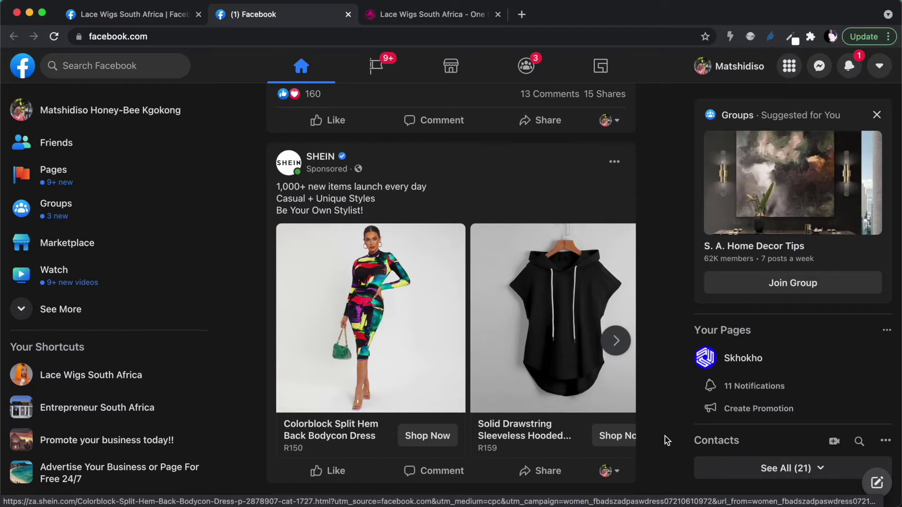
{"action": "scroll", "coordinate": [662, 436], "scroll_direction": "down", "scroll_amount": 1}
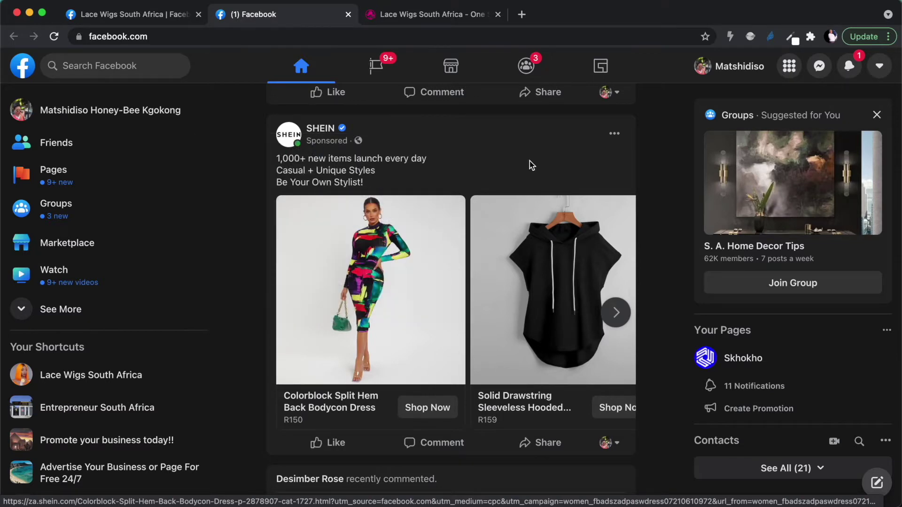
Browse the SHEIN carousel's product cards and compare the ad with the Lace Wigs South Africa Facebook page
{"action": "left_click", "coordinate": [613, 314]}
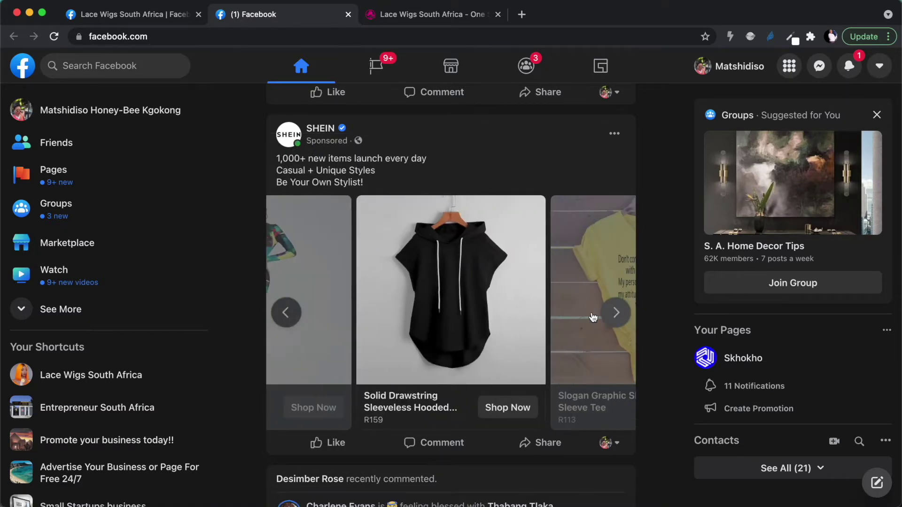
{"action": "left_click", "coordinate": [286, 313]}
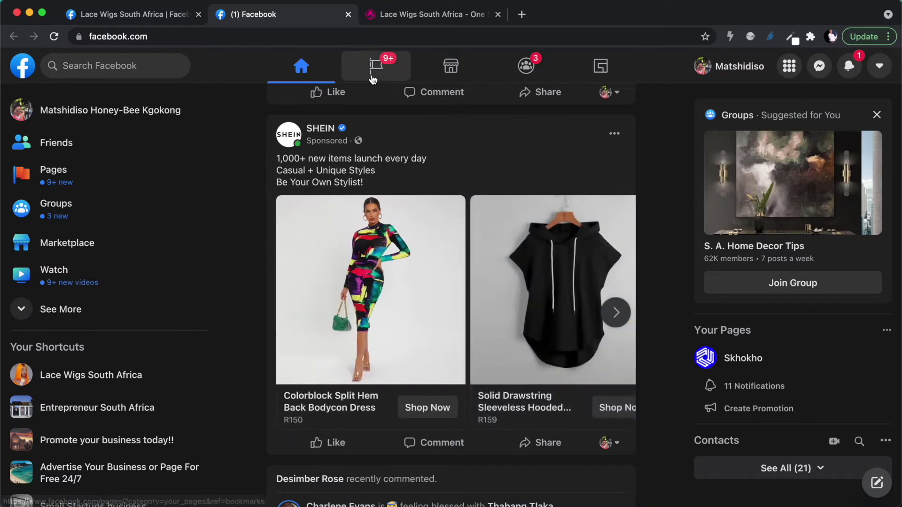
{"action": "left_click", "coordinate": [151, 16]}
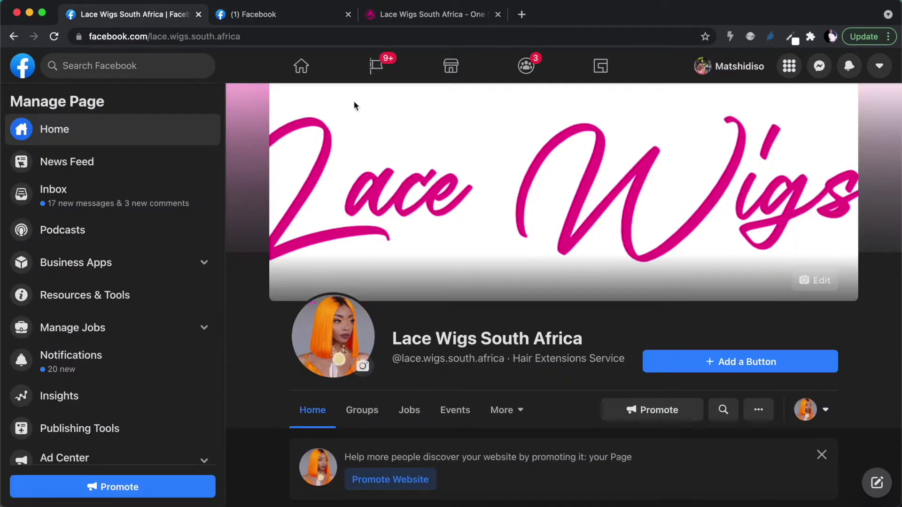
{"action": "scroll", "coordinate": [580, 291], "scroll_direction": "down", "scroll_amount": 5}
{"action": "scroll", "coordinate": [581, 294], "scroll_direction": "up", "scroll_amount": 5}
{"action": "scroll", "coordinate": [336, 311], "scroll_direction": "down", "scroll_amount": 2}
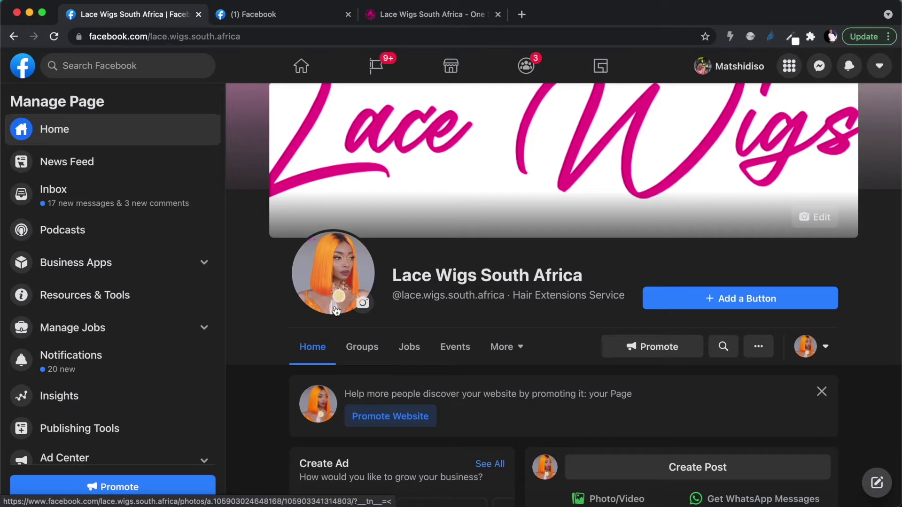
{"action": "left_click", "coordinate": [287, 14]}
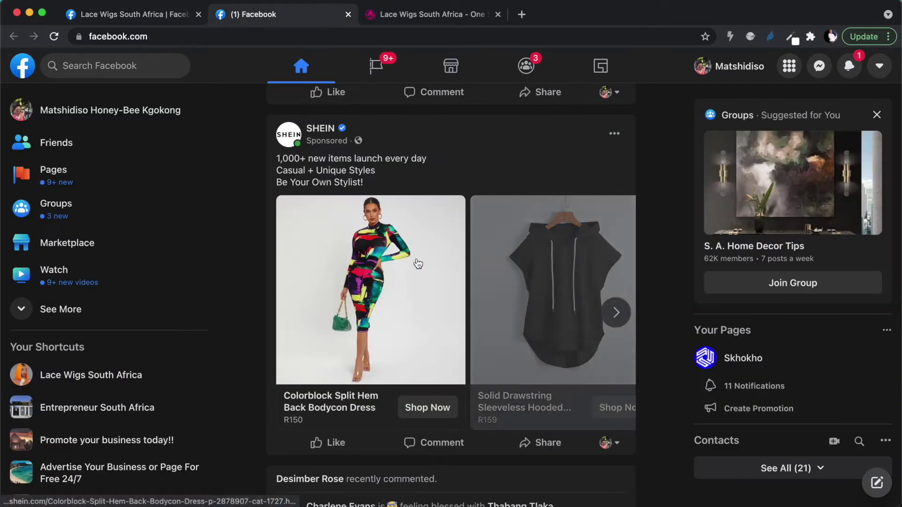
{"action": "left_click", "coordinate": [136, 15]}
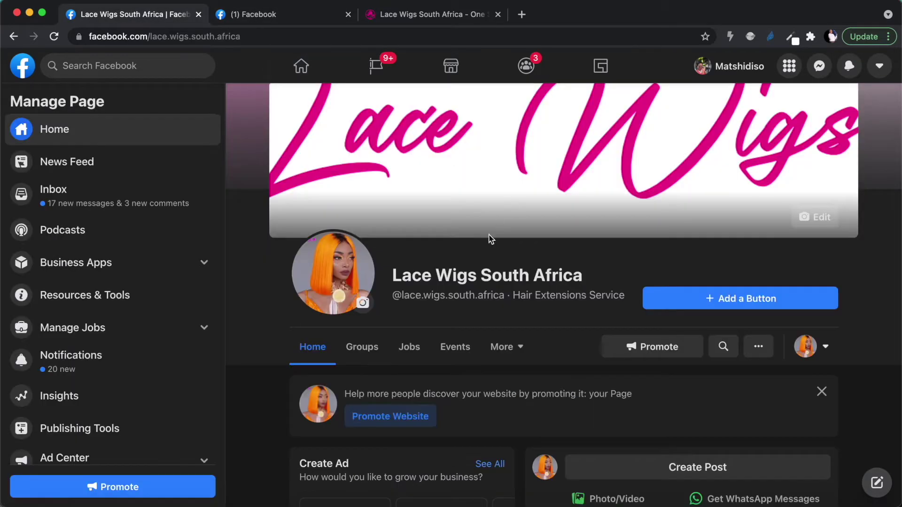
{"action": "scroll", "coordinate": [499, 225], "scroll_direction": "up", "scroll_amount": 3}
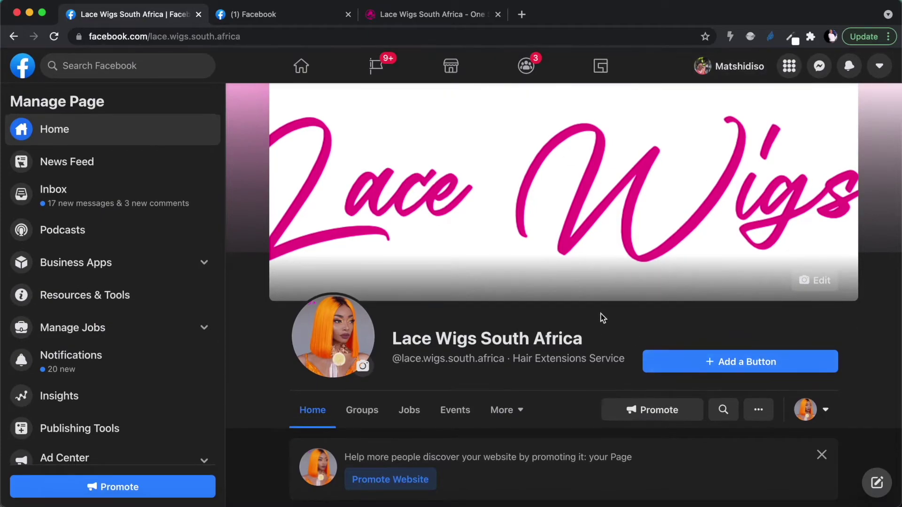
Look over the Lace Wigs South Africa page's posts, business tools, Insights and ad creation options
{"action": "scroll", "coordinate": [523, 401], "scroll_direction": "down", "scroll_amount": 10}
{"action": "scroll", "coordinate": [525, 400], "scroll_direction": "down", "scroll_amount": 14}
{"action": "scroll", "coordinate": [525, 401], "scroll_direction": "up", "scroll_amount": 11}
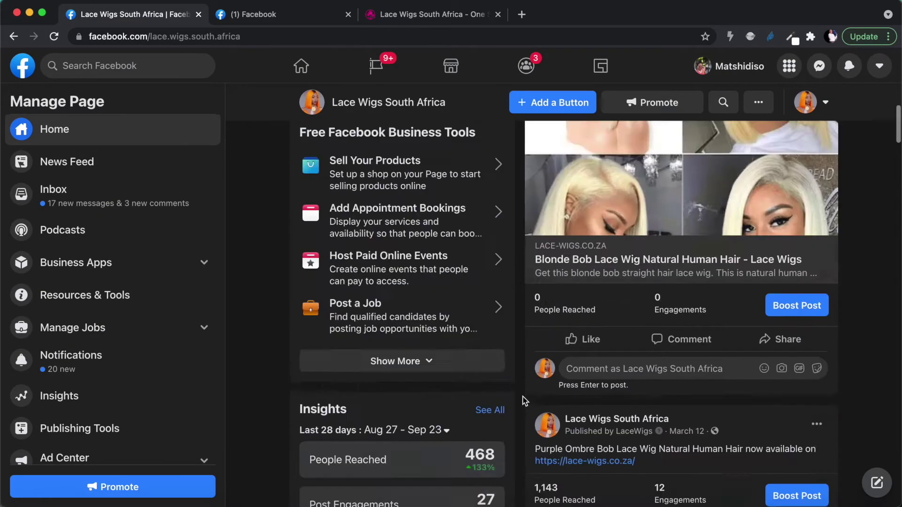
{"action": "scroll", "coordinate": [524, 401], "scroll_direction": "up", "scroll_amount": 10}
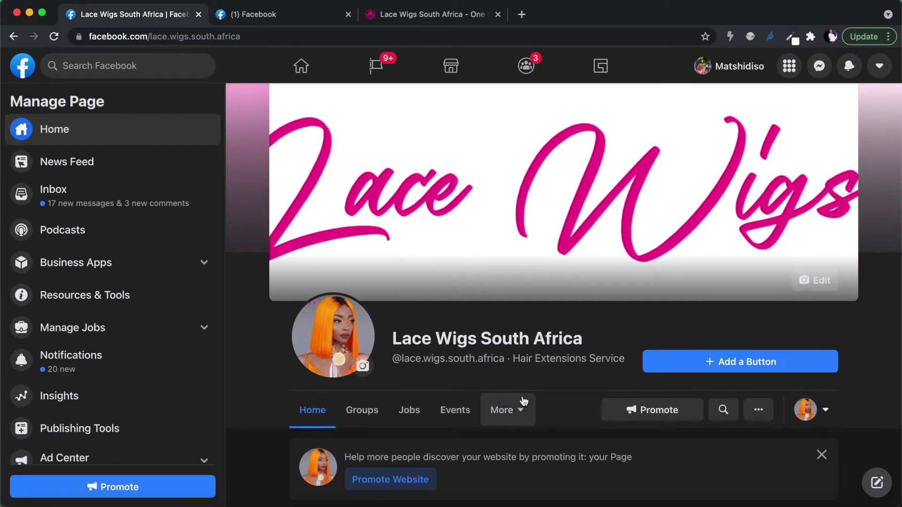
{"action": "scroll", "coordinate": [522, 399], "scroll_direction": "down", "scroll_amount": 6}
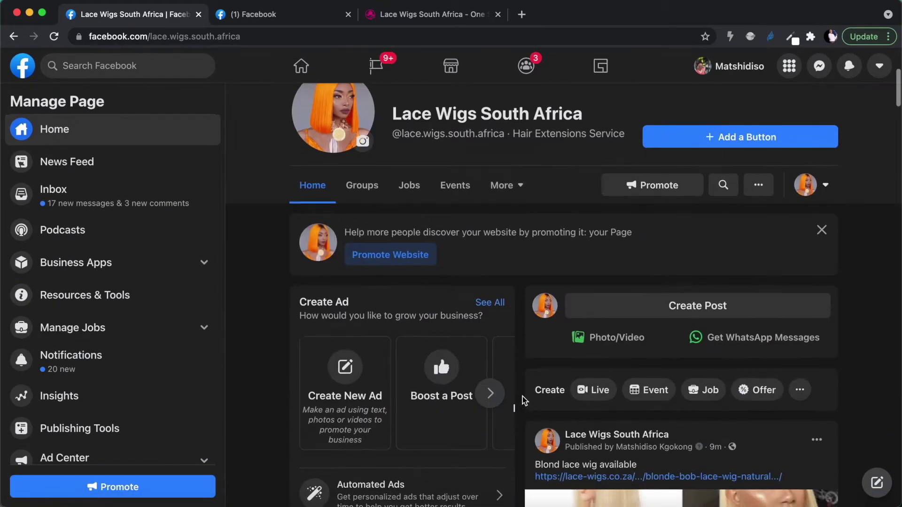
{"action": "scroll", "coordinate": [520, 397], "scroll_direction": "up", "scroll_amount": 7}
Open the Yellow Bob Lace Wig Natural Human Hair product page on the Lace Wigs shop site
{"action": "left_click", "coordinate": [447, 19]}
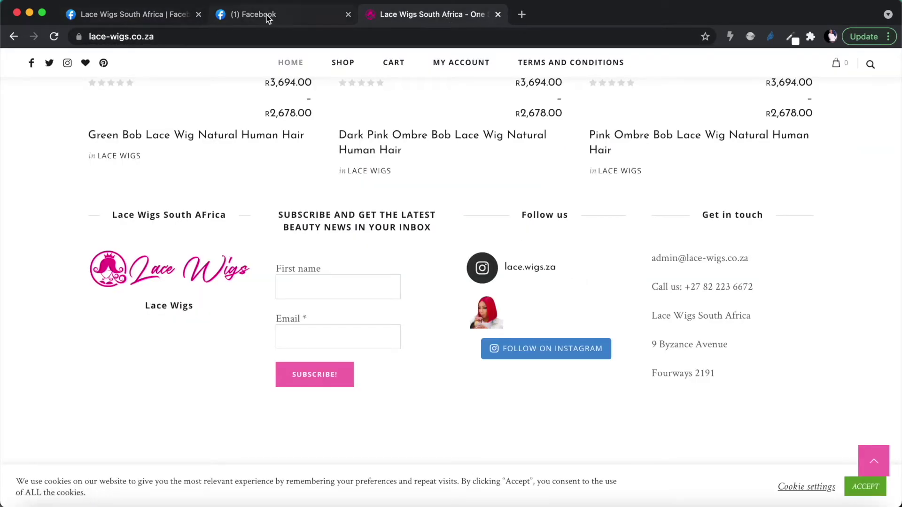
{"action": "left_click", "coordinate": [240, 14]}
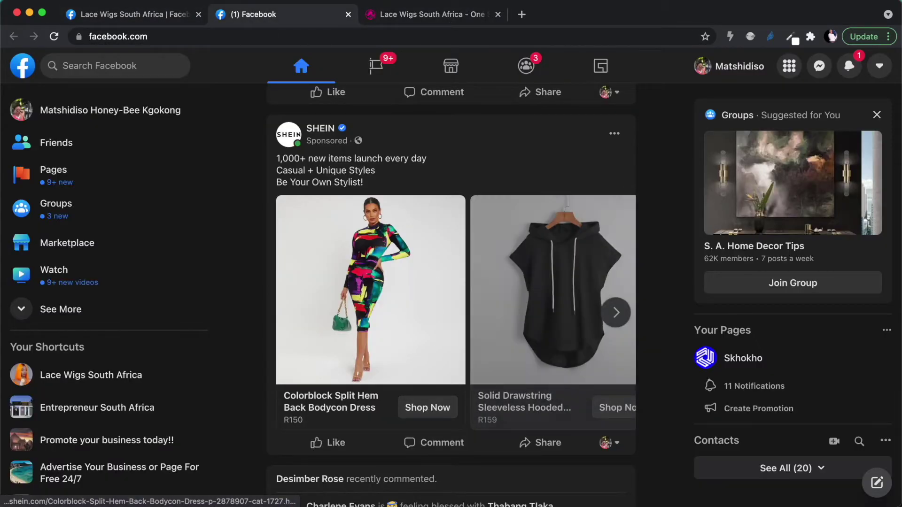
{"action": "left_click", "coordinate": [432, 15]}
{"action": "scroll", "coordinate": [486, 256], "scroll_direction": "up", "scroll_amount": 20}
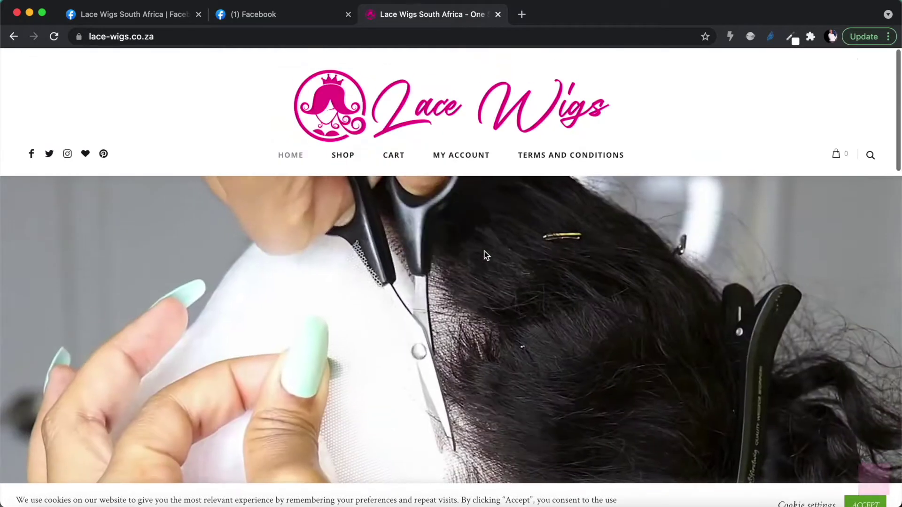
{"action": "scroll", "coordinate": [483, 253], "scroll_direction": "down", "scroll_amount": 10}
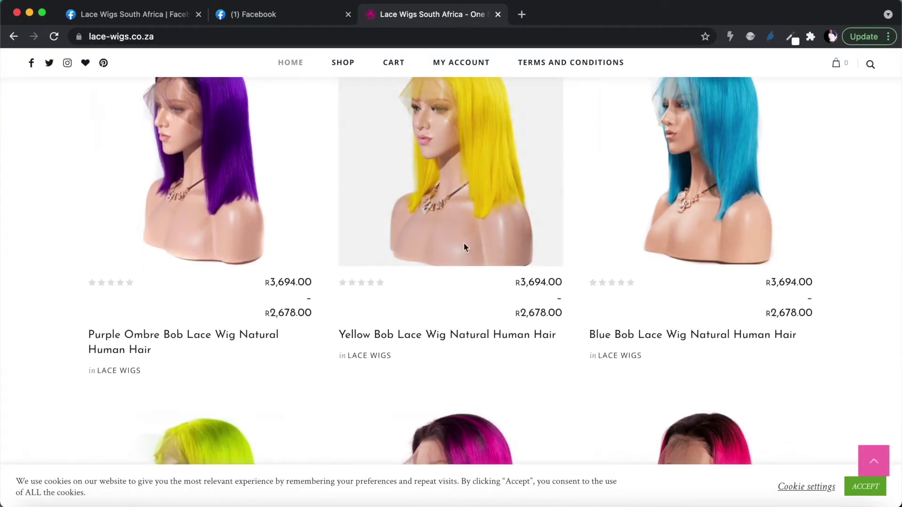
{"action": "left_click", "coordinate": [459, 339]}
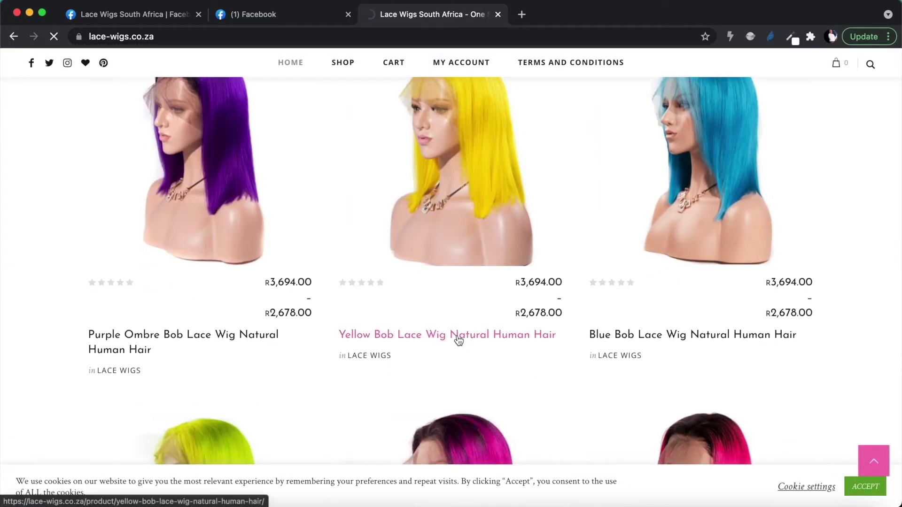
{"action": "scroll", "coordinate": [459, 339], "scroll_direction": "down", "scroll_amount": 5}
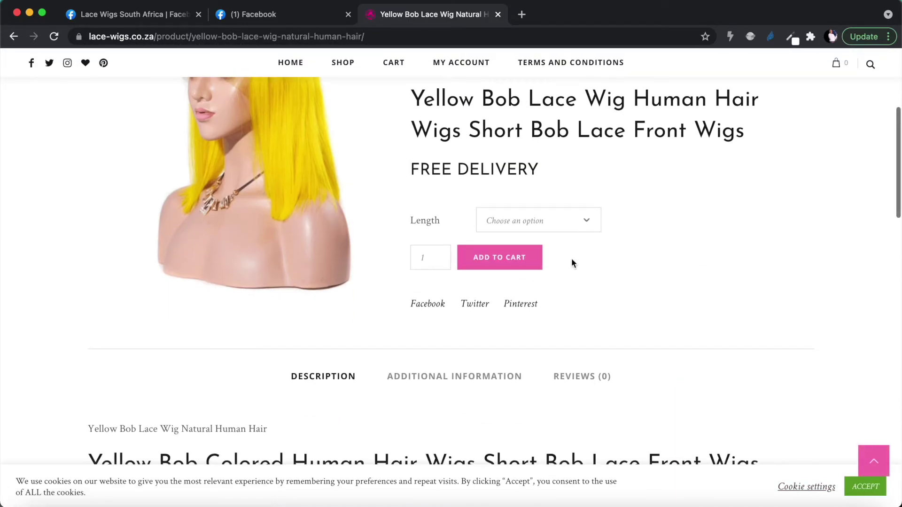
Start creating a new ad from the Lace Wigs South Africa Facebook page
{"action": "left_click", "coordinate": [170, 20]}
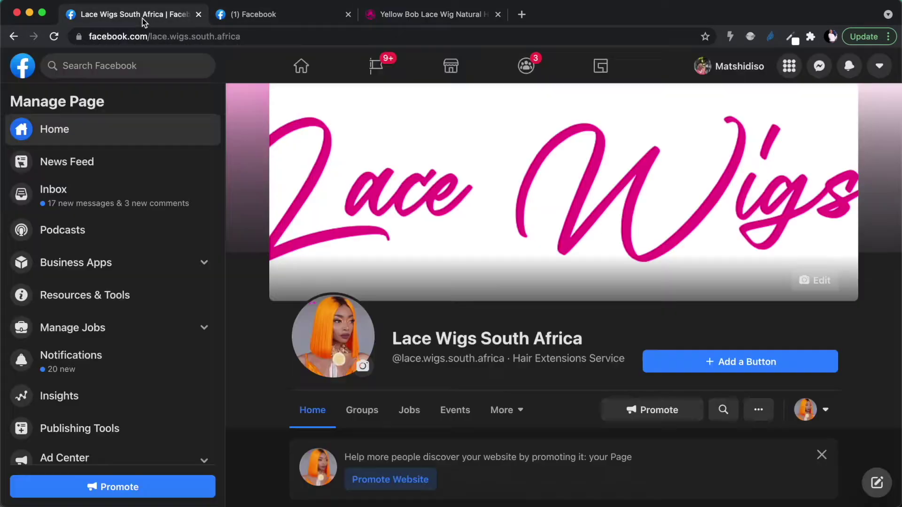
{"action": "scroll", "coordinate": [337, 337], "scroll_direction": "down", "scroll_amount": 5}
{"action": "scroll", "coordinate": [337, 336], "scroll_direction": "down", "scroll_amount": 2}
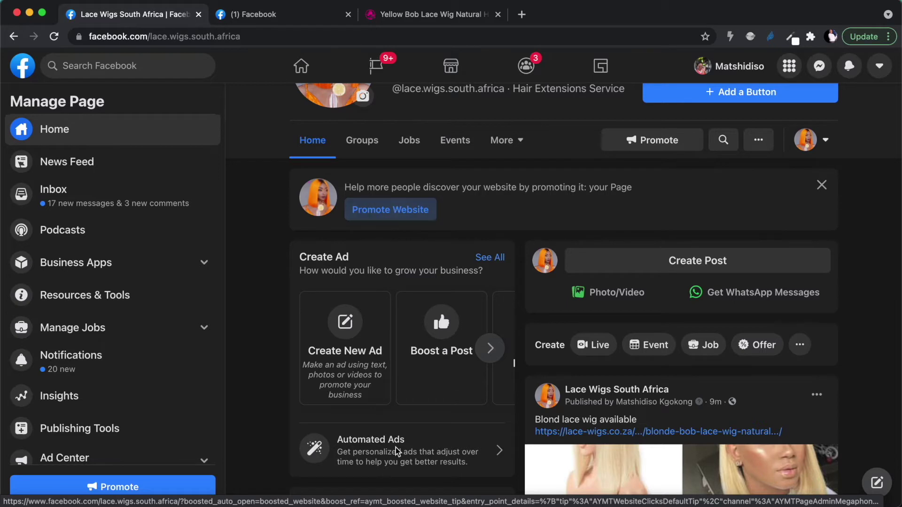
{"action": "scroll", "coordinate": [385, 221], "scroll_direction": "down", "scroll_amount": 2}
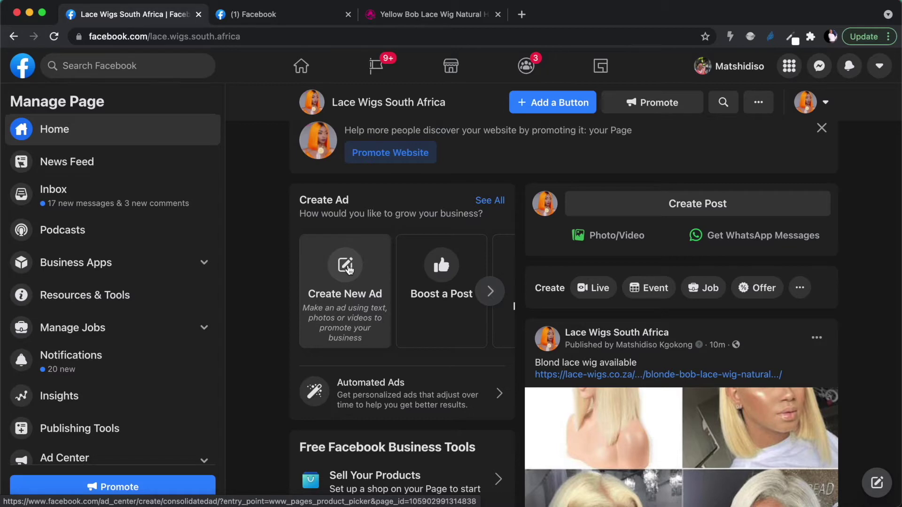
{"action": "left_click", "coordinate": [347, 267]}
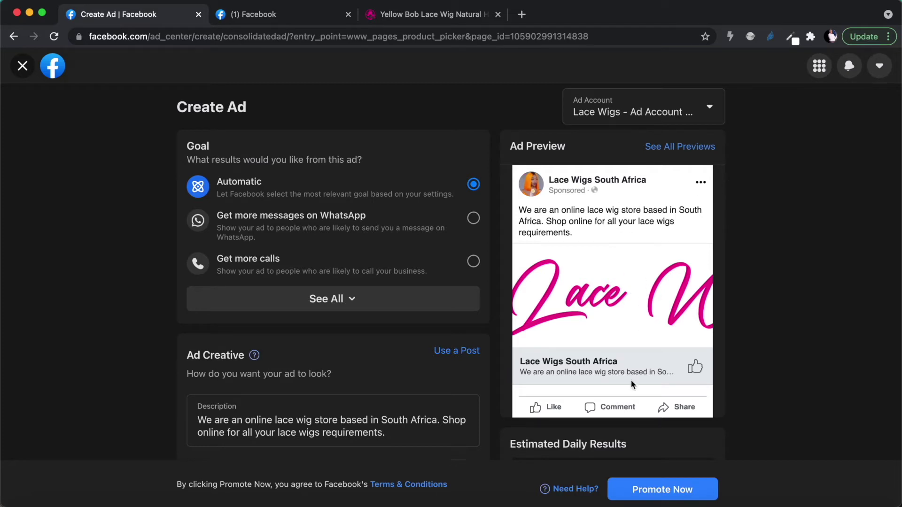
Look at the SHEIN ad again and review the goal, creative and preview of the new Lace Wigs ad
{"action": "left_click", "coordinate": [282, 14]}
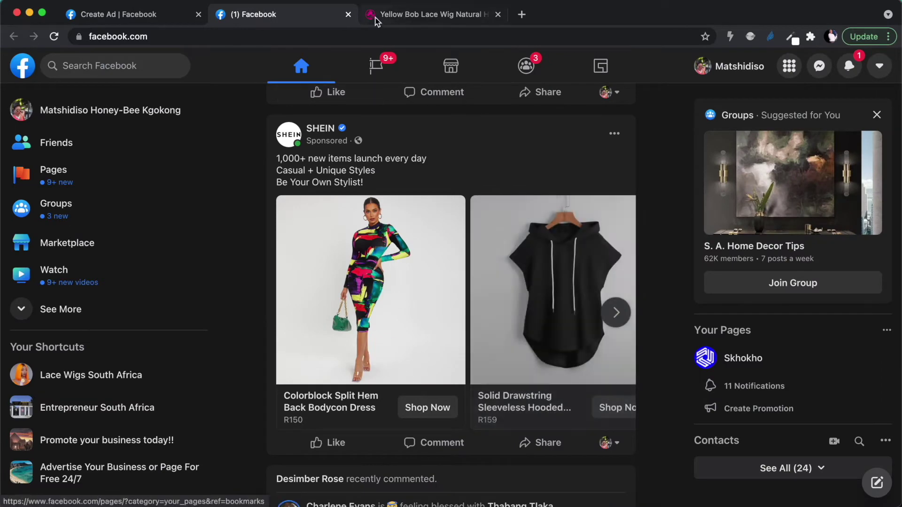
{"action": "left_click", "coordinate": [165, 14]}
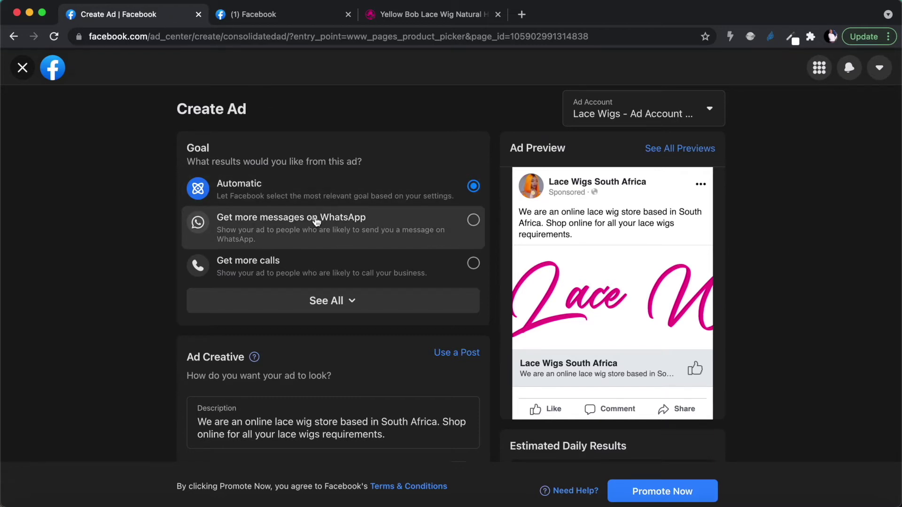
{"action": "scroll", "coordinate": [317, 222], "scroll_direction": "down", "scroll_amount": 3}
{"action": "scroll", "coordinate": [317, 222], "scroll_direction": "up", "scroll_amount": 3}
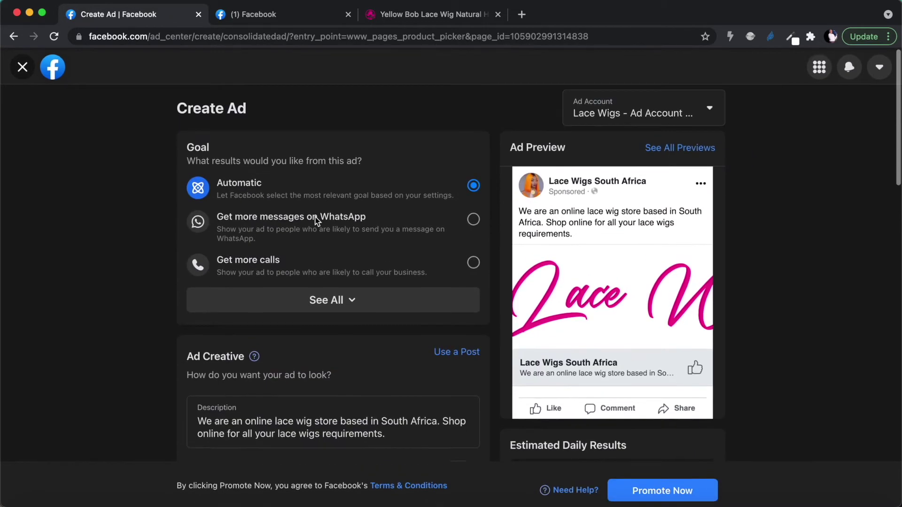
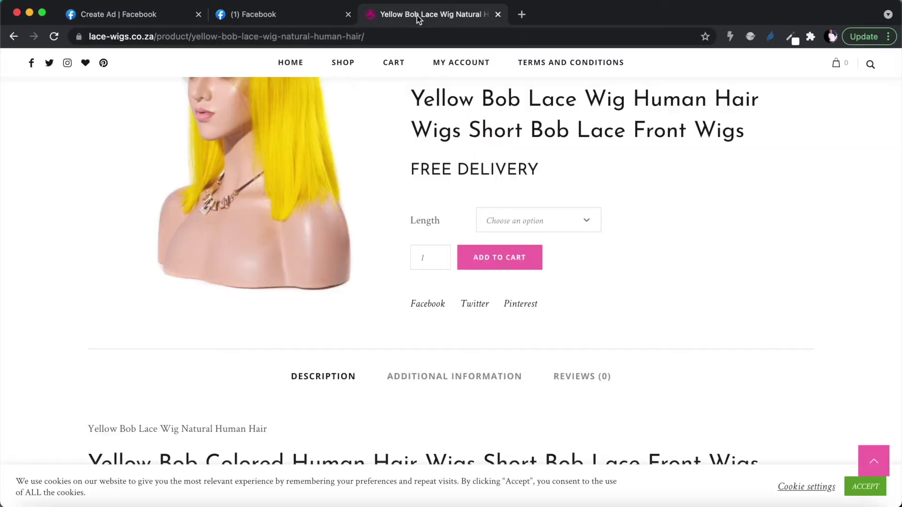
Set the ad's website URL to the address of the Yellow Bob Lace Wig Natural Human Hair product page
{"action": "left_click", "coordinate": [176, 38]}
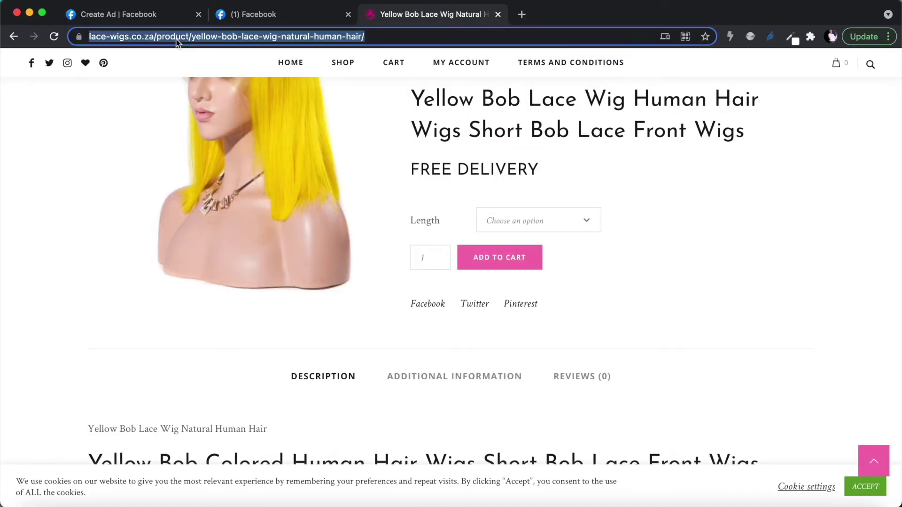
{"action": "left_click", "coordinate": [150, 18]}
{"action": "key", "text": "cmd+v"}
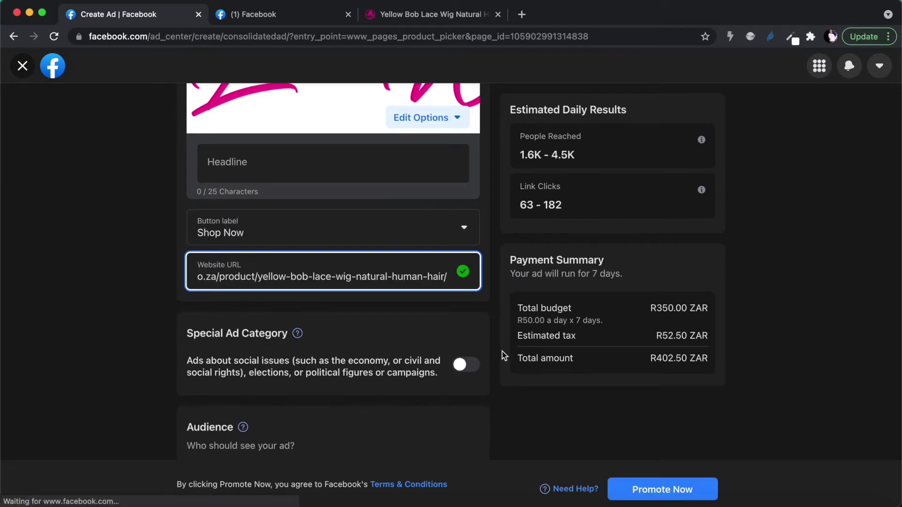
Review the ad form's special ad category, audience, estimated daily results and payment summary
{"action": "scroll", "coordinate": [481, 340], "scroll_direction": "up", "scroll_amount": 5}
{"action": "scroll", "coordinate": [481, 339], "scroll_direction": "down", "scroll_amount": 5}
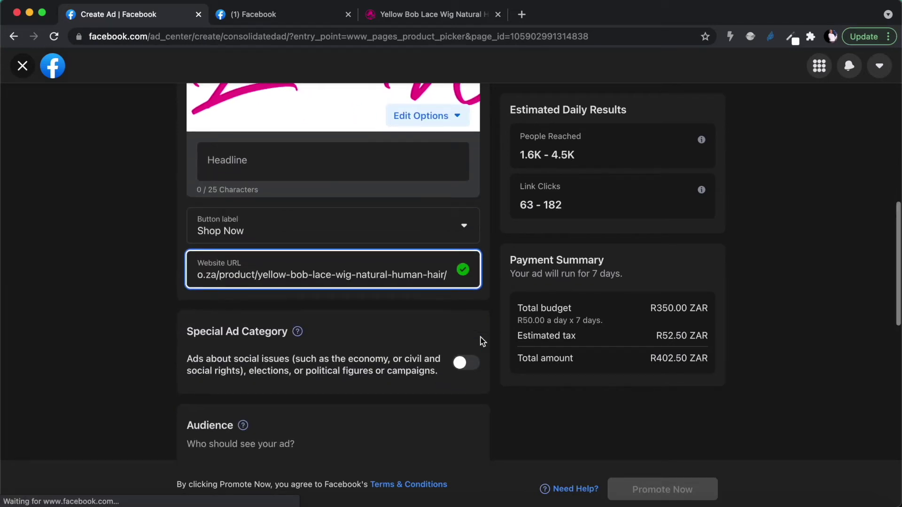
{"action": "scroll", "coordinate": [481, 339], "scroll_direction": "down", "scroll_amount": 5}
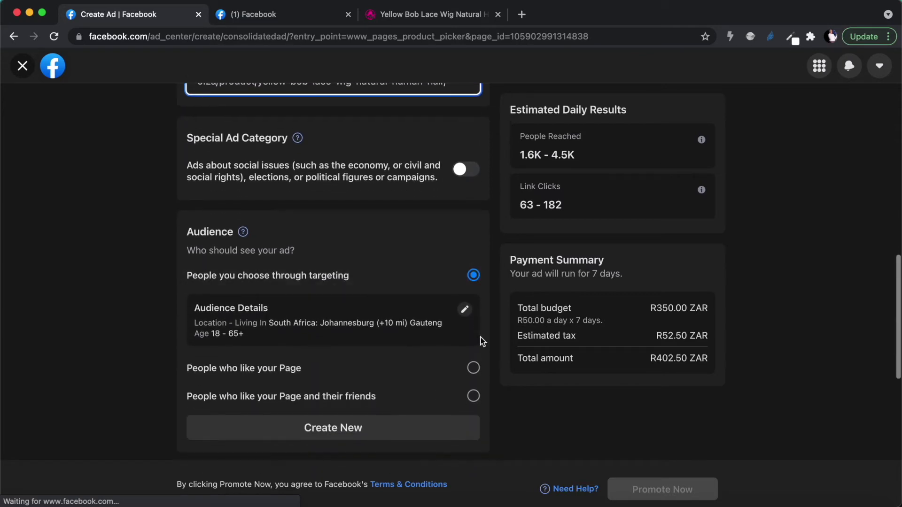
Open the media selection for the ad creative and show the images available from the Page
{"action": "scroll", "coordinate": [482, 339], "scroll_direction": "up", "scroll_amount": 9}
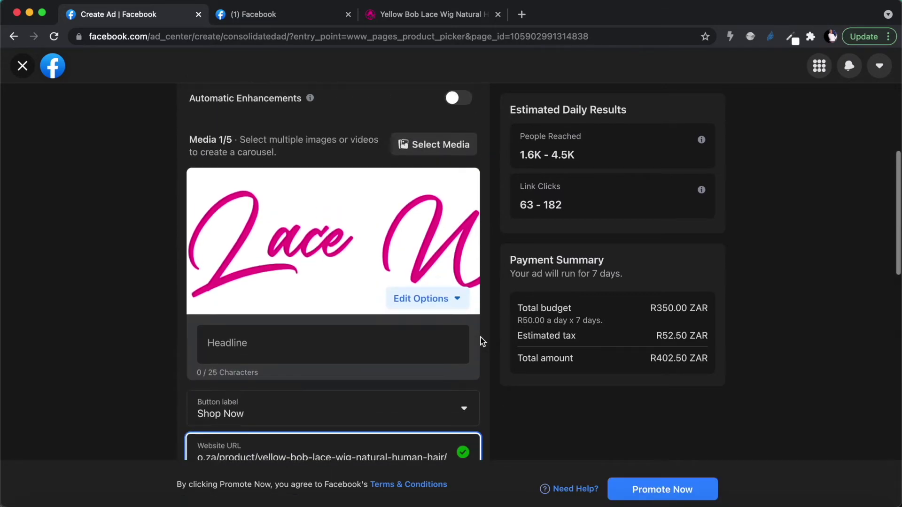
{"action": "scroll", "coordinate": [481, 340], "scroll_direction": "up", "scroll_amount": 4}
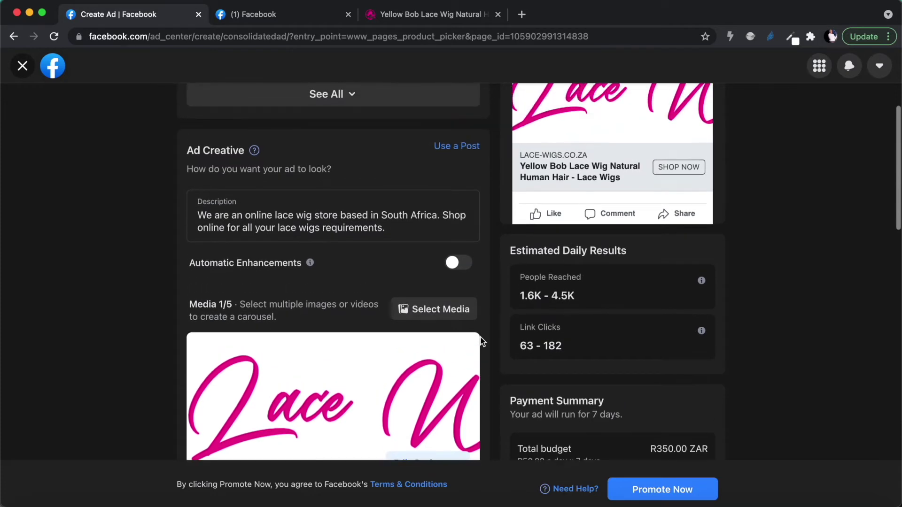
{"action": "left_click", "coordinate": [435, 306]}
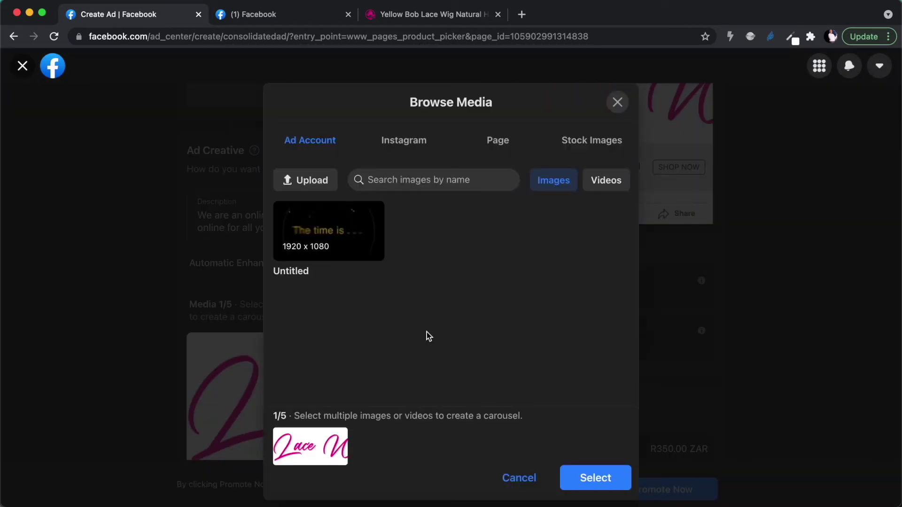
{"action": "left_click", "coordinate": [499, 145]}
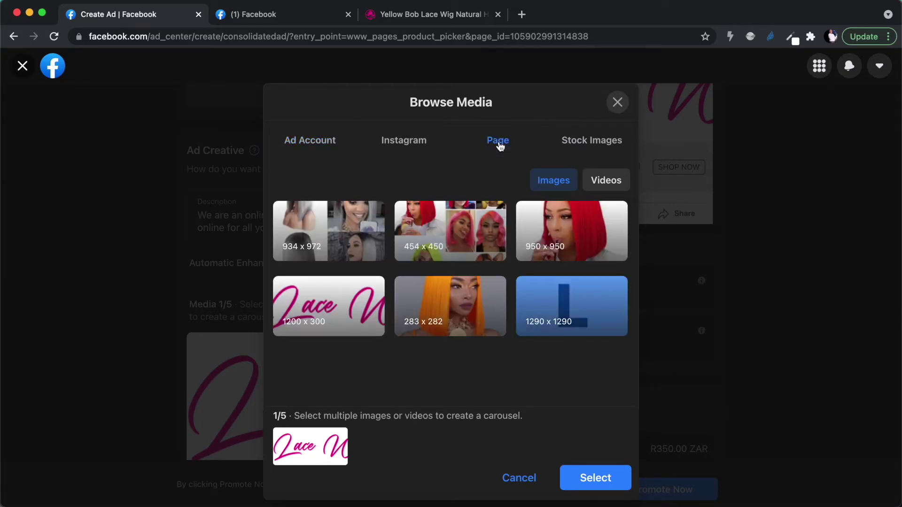
Capture a screenshot of the yellow bob wig's product photo on its shop page
{"action": "left_click", "coordinate": [406, 15]}
{"action": "scroll", "coordinate": [385, 215], "scroll_direction": "up", "scroll_amount": 5}
{"action": "scroll", "coordinate": [385, 215], "scroll_direction": "down", "scroll_amount": 3}
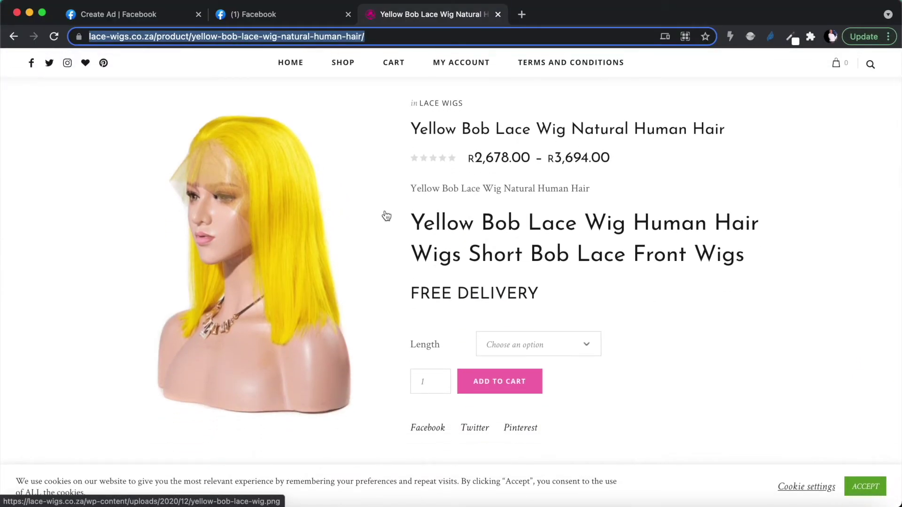
{"action": "key", "text": "super+shift+4"}
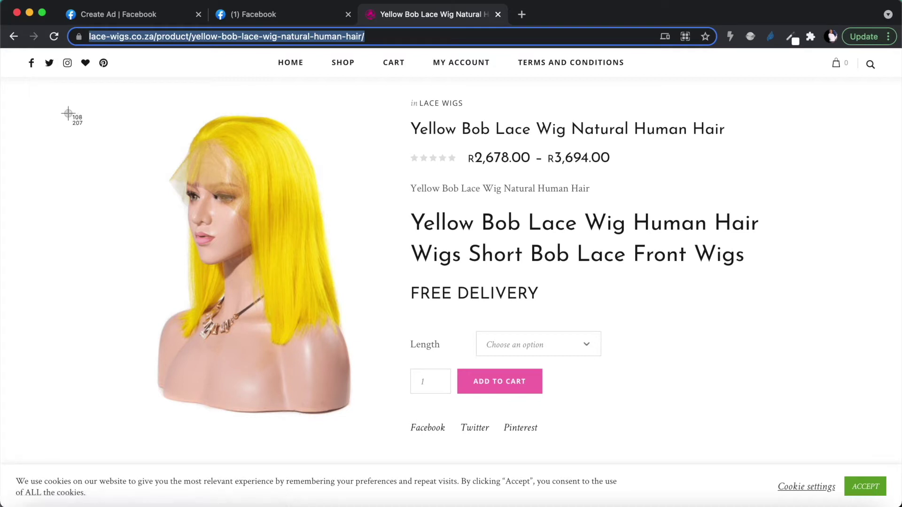
{"action": "left_click_drag", "start_coordinate": [67, 95], "coordinate": [383, 436]}
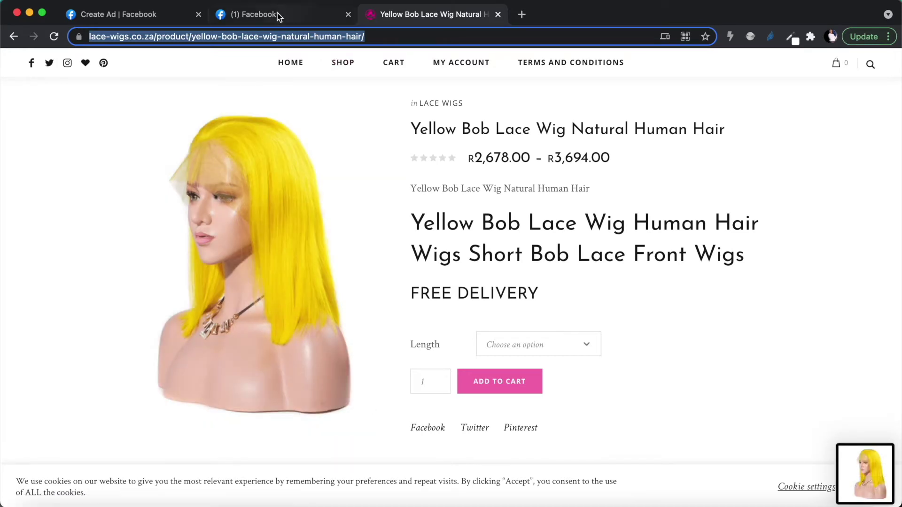
Upload the yellow bob wig screenshot from the Desktop to the ad account's media as a carousel image
{"action": "left_click", "coordinate": [281, 12]}
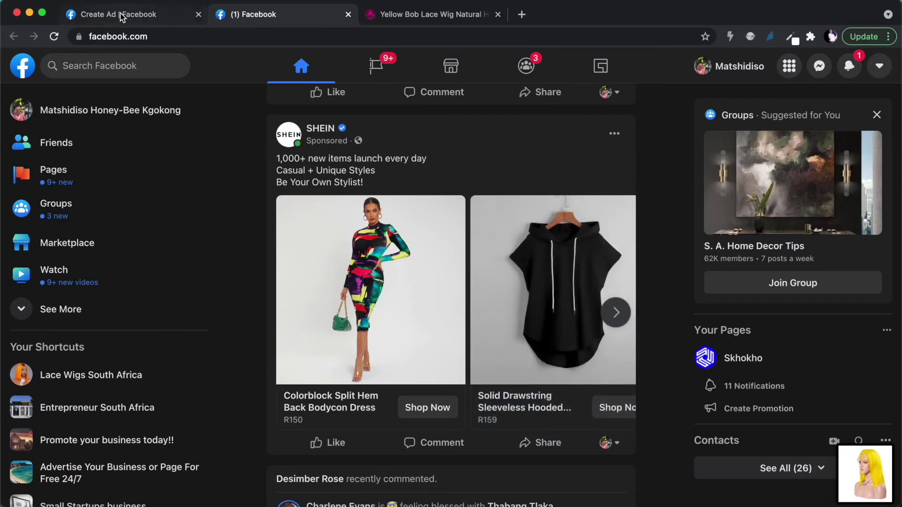
{"action": "left_click", "coordinate": [120, 13]}
{"action": "left_click", "coordinate": [305, 141]}
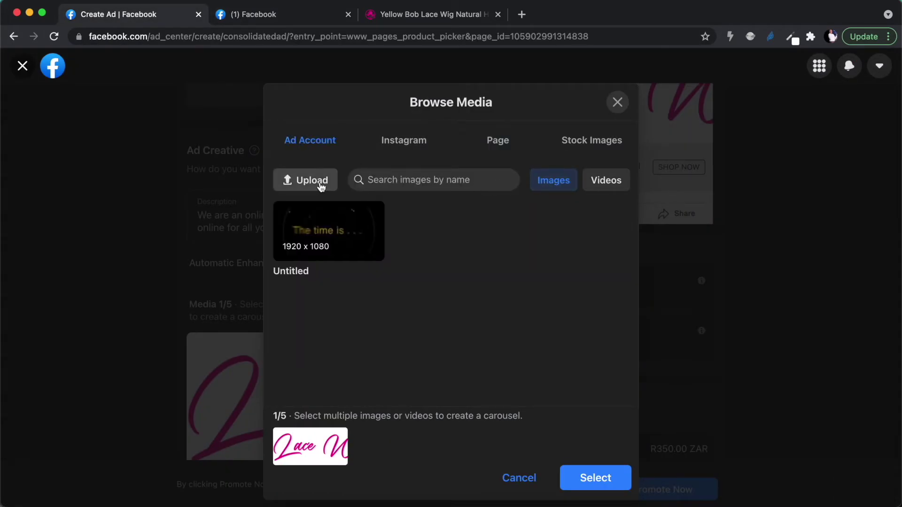
{"action": "left_click", "coordinate": [321, 186]}
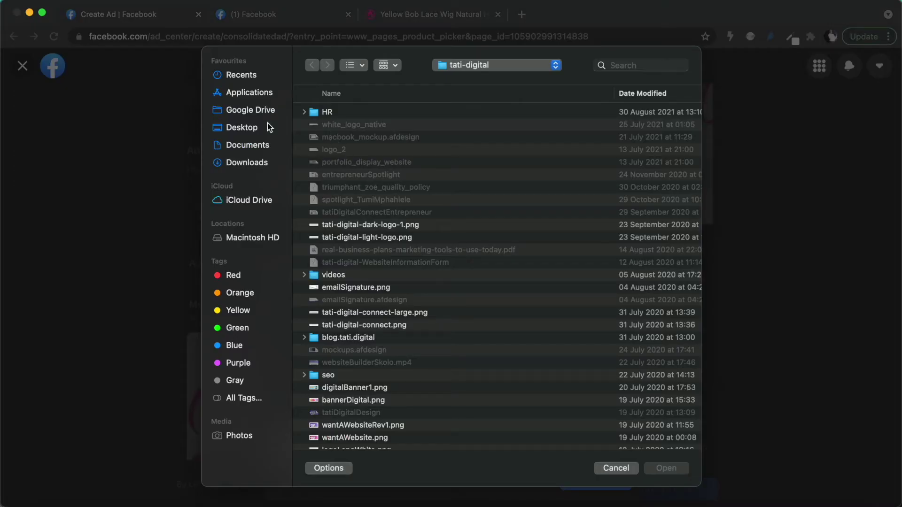
{"action": "left_click", "coordinate": [244, 132]}
{"action": "double_click", "coordinate": [353, 113]}
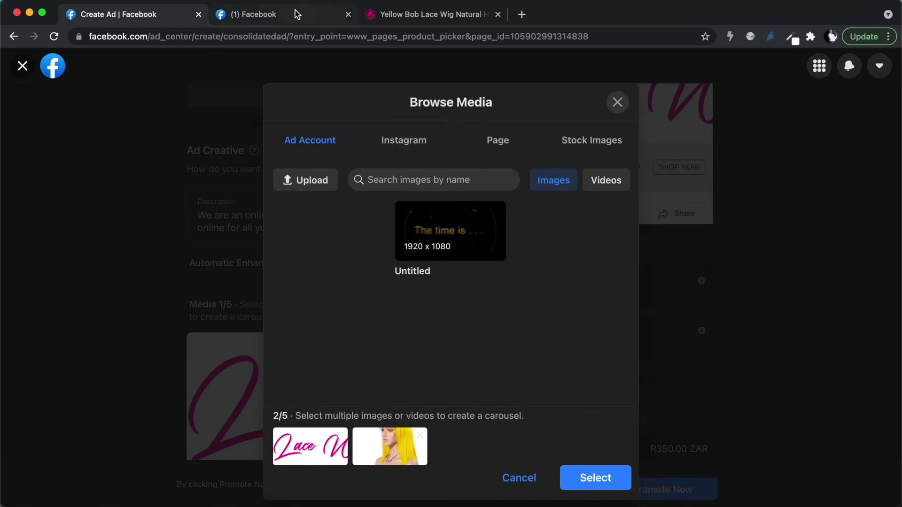
Look through the product cards of the SHEIN carousel ad in the Facebook feed for reference
{"action": "left_click", "coordinate": [282, 15]}
{"action": "left_click", "coordinate": [617, 314]}
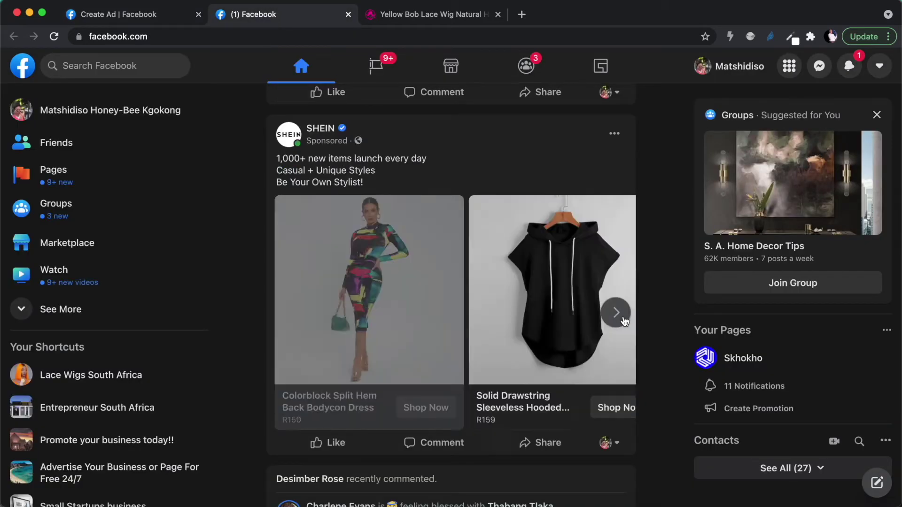
{"action": "left_click", "coordinate": [618, 315]}
{"action": "left_click", "coordinate": [619, 316]}
{"action": "left_click", "coordinate": [624, 320]}
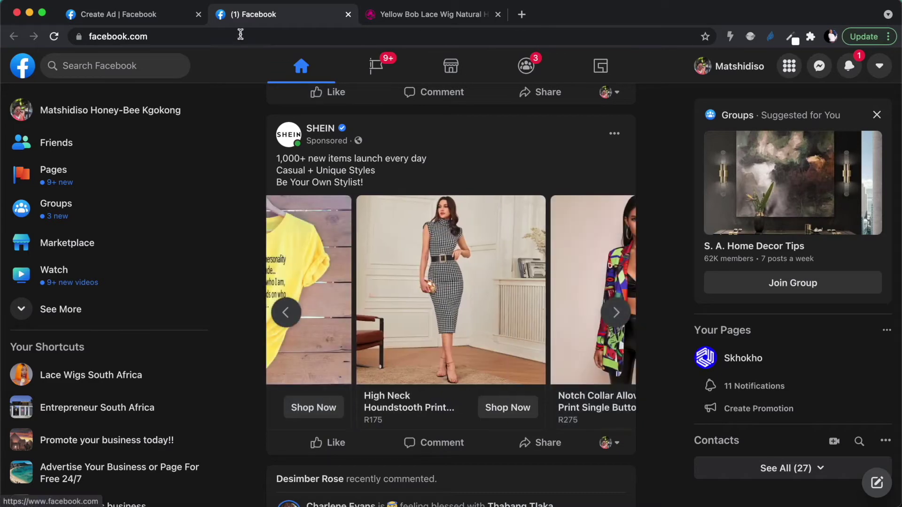
Remove the Lace Wigs logo image from the media selected for the ad's carousel
{"action": "left_click", "coordinate": [123, 14]}
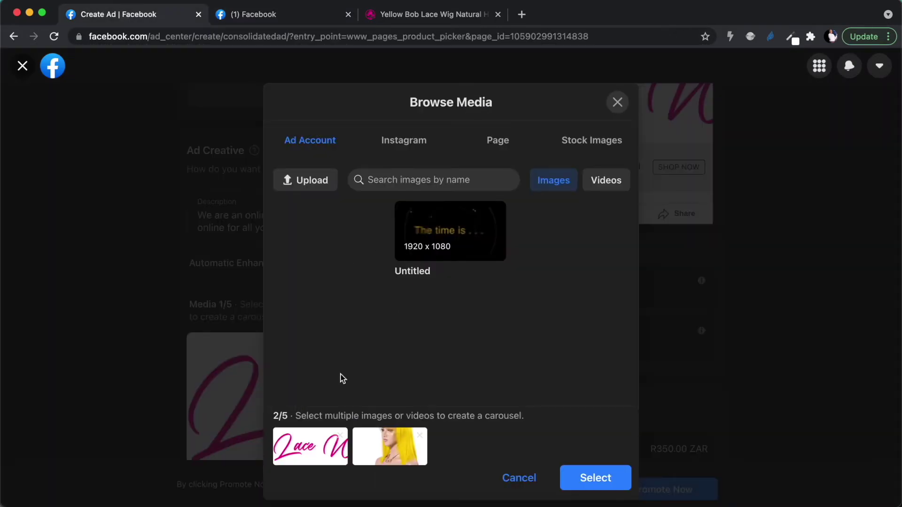
{"action": "left_click", "coordinate": [340, 434]}
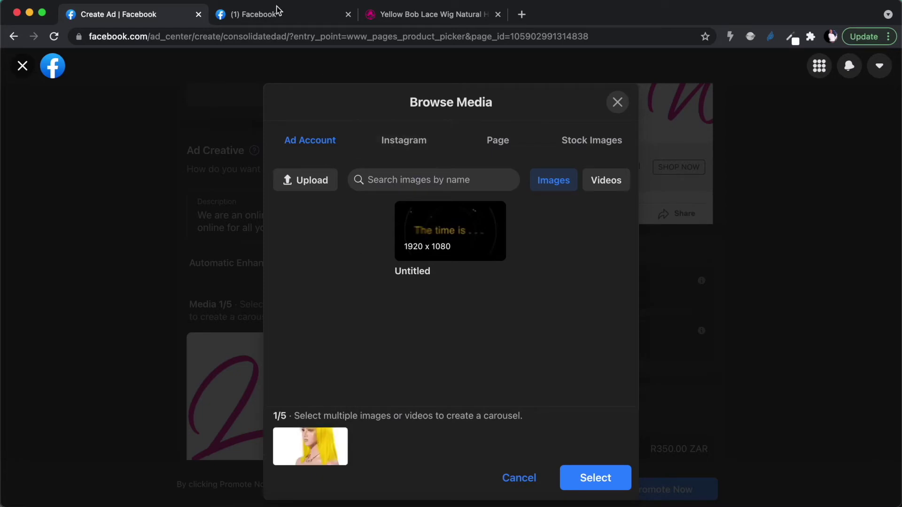
Browse the Lace Wigs shop listing and open the Blue Bob Lace Wig Natural Human Hair product page
{"action": "left_click", "coordinate": [410, 13]}
{"action": "scroll", "coordinate": [452, 245], "scroll_direction": "down", "scroll_amount": 10}
{"action": "scroll", "coordinate": [452, 245], "scroll_direction": "up", "scroll_amount": 15}
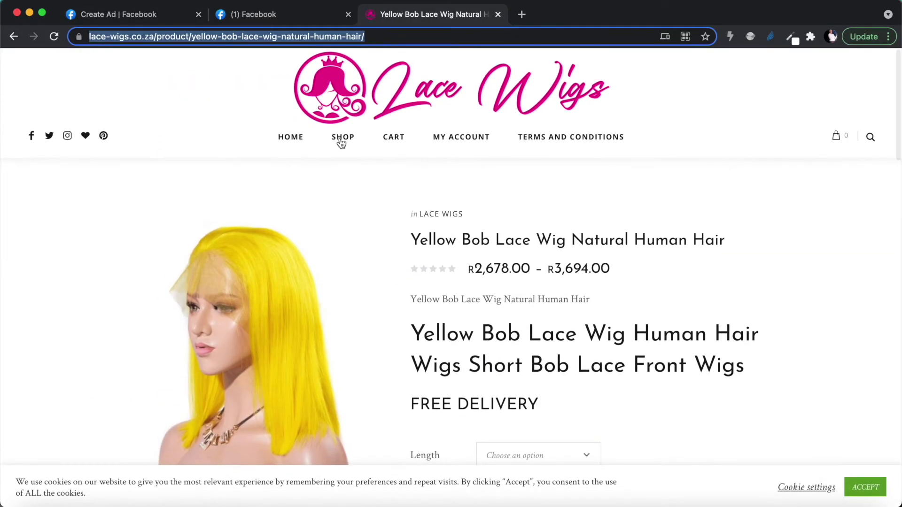
{"action": "left_click", "coordinate": [341, 137]}
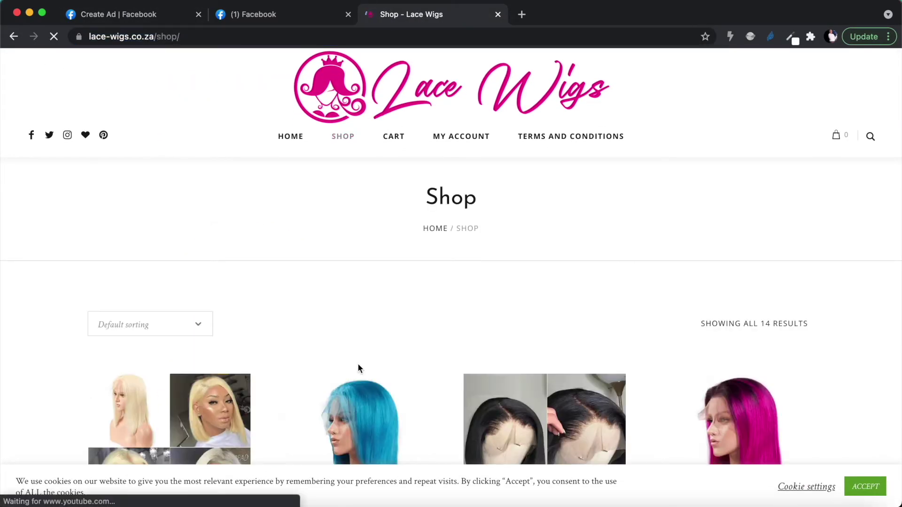
{"action": "scroll", "coordinate": [358, 365], "scroll_direction": "down", "scroll_amount": 10}
{"action": "scroll", "coordinate": [359, 365], "scroll_direction": "up", "scroll_amount": 8}
{"action": "scroll", "coordinate": [359, 368], "scroll_direction": "down", "scroll_amount": 4}
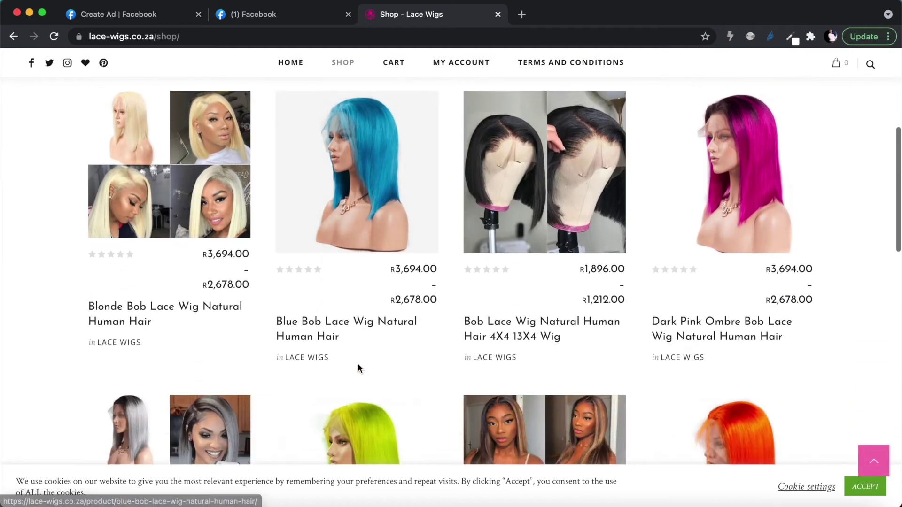
{"action": "scroll", "coordinate": [359, 367], "scroll_direction": "up", "scroll_amount": 2}
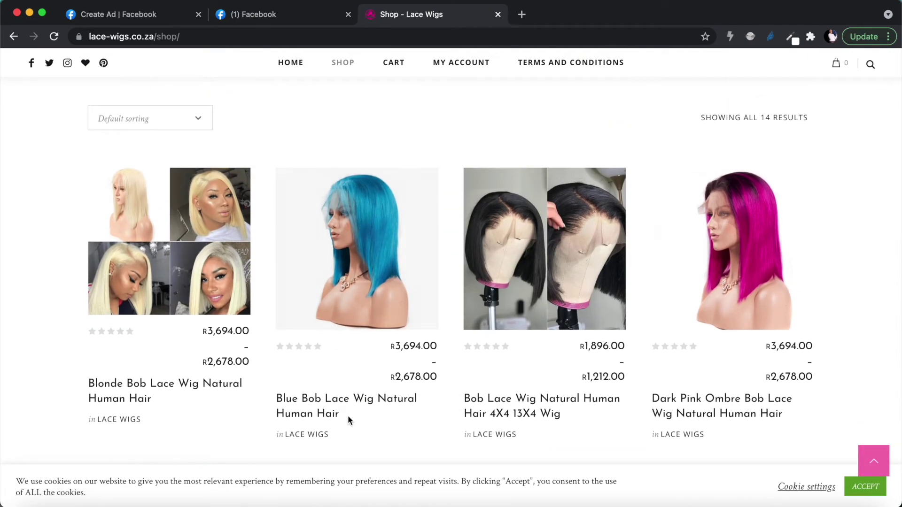
{"action": "left_click", "coordinate": [338, 404]}
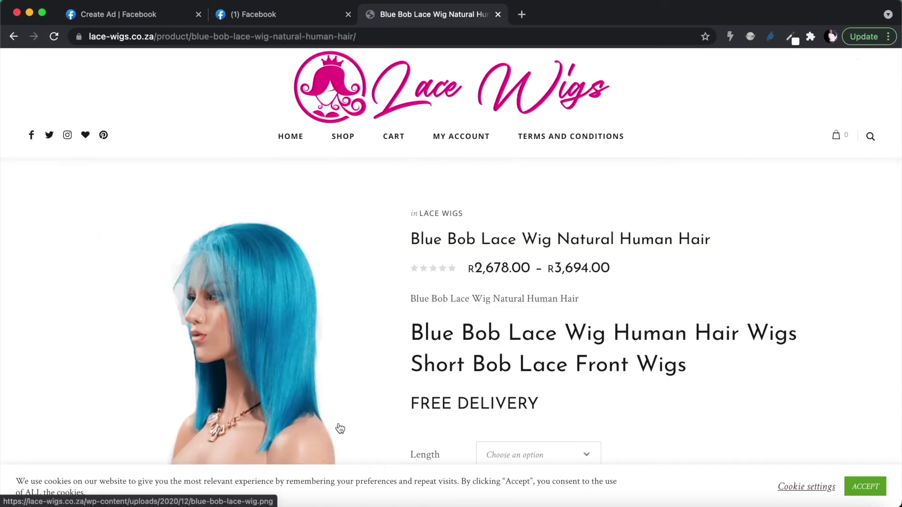
Capture a screenshot of the blue bob wig's product photo on its shop page
{"action": "scroll", "coordinate": [338, 422], "scroll_direction": "down", "scroll_amount": 3}
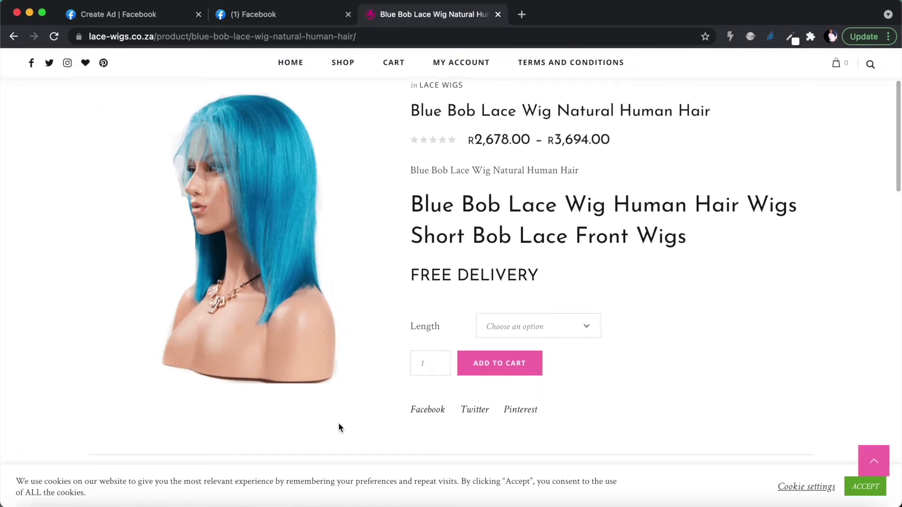
{"action": "key", "text": "super+shift+4"}
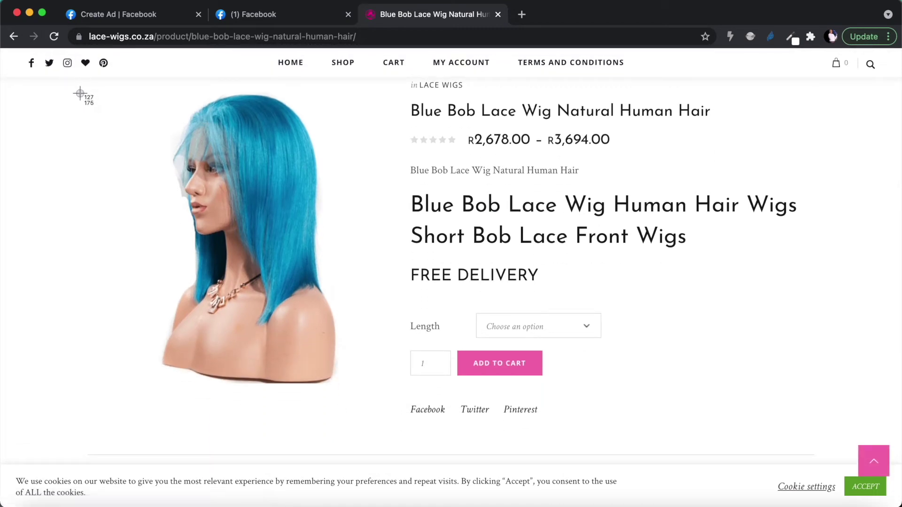
{"action": "left_click_drag", "start_coordinate": [81, 89], "coordinate": [360, 412]}
Upload the blue wig image, Screenshot 2021-09-25 at 08.28.01, from the Desktop and apply both wig images as the ad's carousel media
{"action": "left_click", "coordinate": [255, 17]}
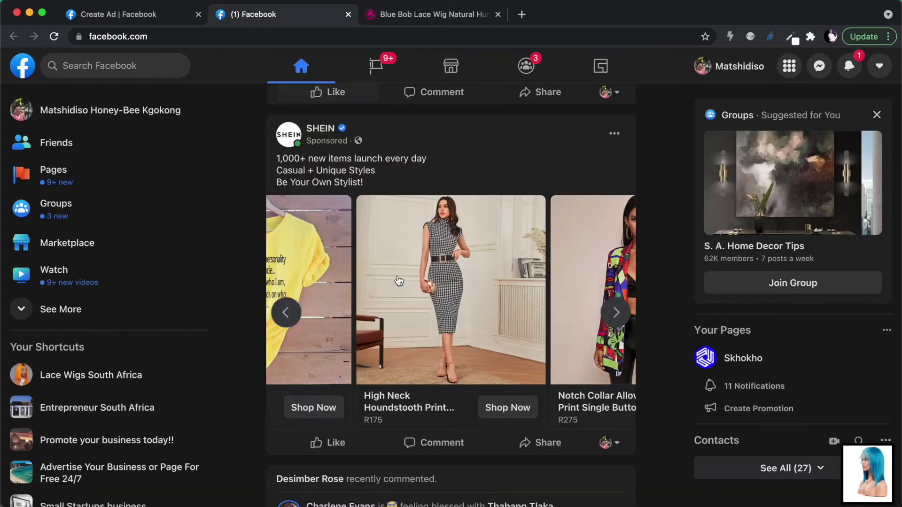
{"action": "left_click", "coordinate": [135, 17]}
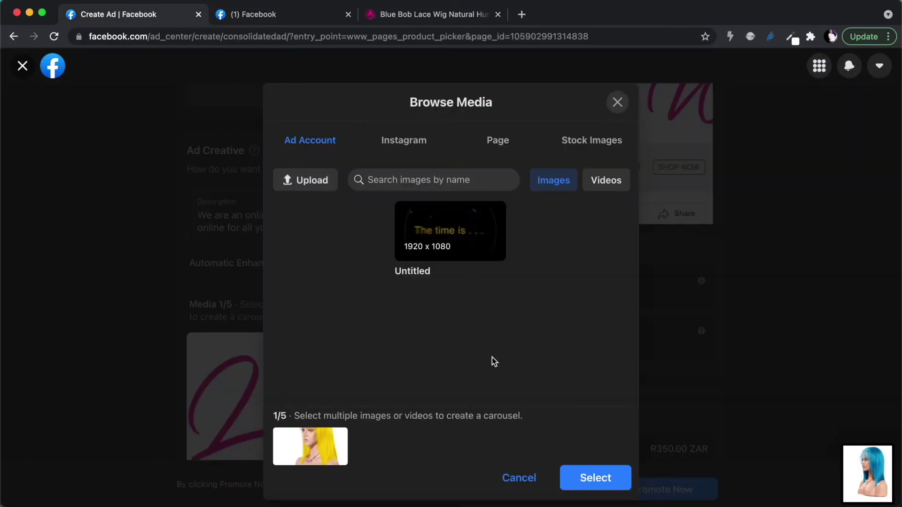
{"action": "left_click", "coordinate": [311, 180]}
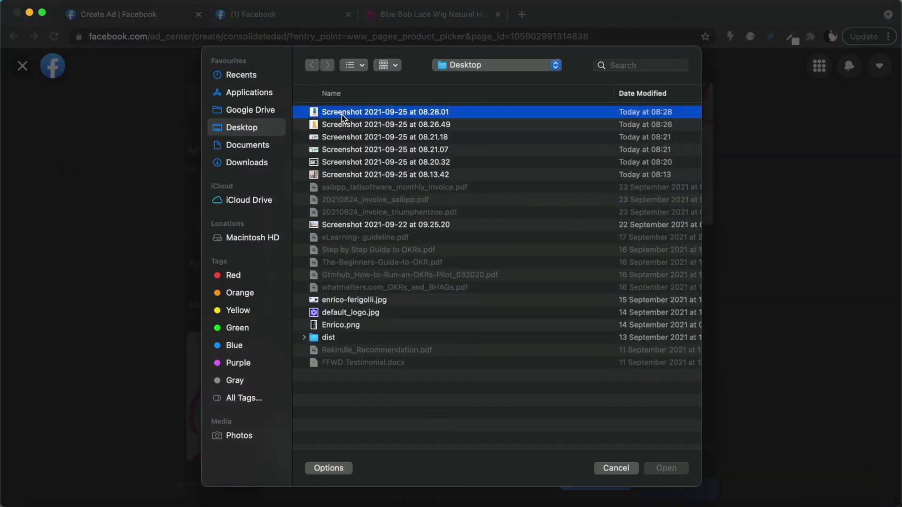
{"action": "double_click", "coordinate": [342, 115]}
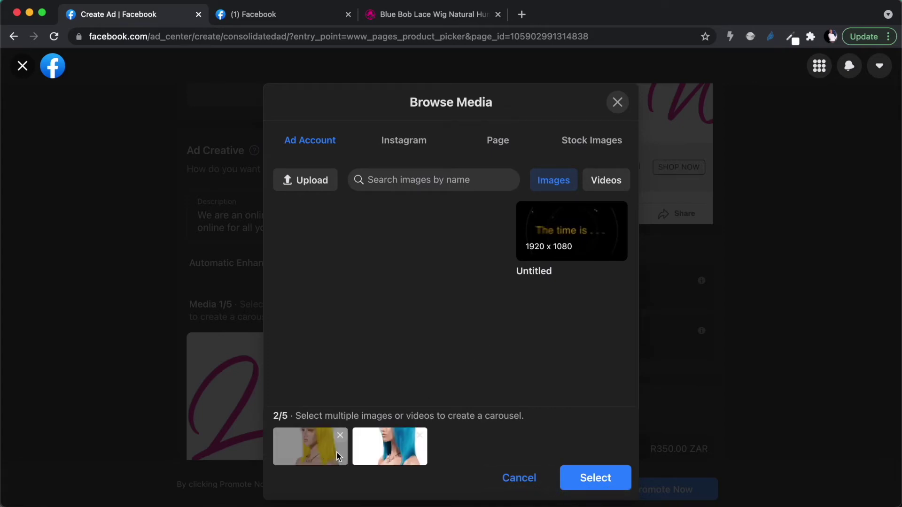
{"action": "left_click", "coordinate": [595, 478]}
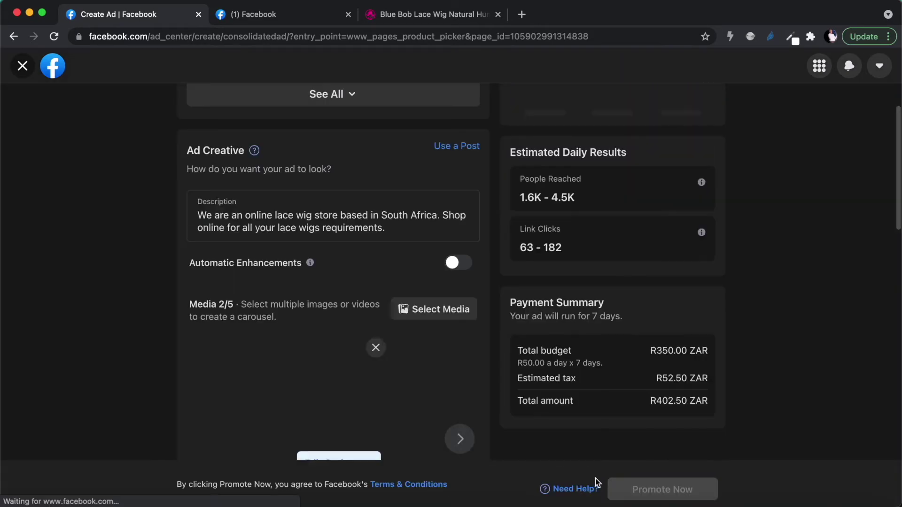
Set the headline of the yellow wig's carousel card to "Human hair lace wigs"
{"action": "scroll", "coordinate": [396, 366], "scroll_direction": "down", "scroll_amount": 5}
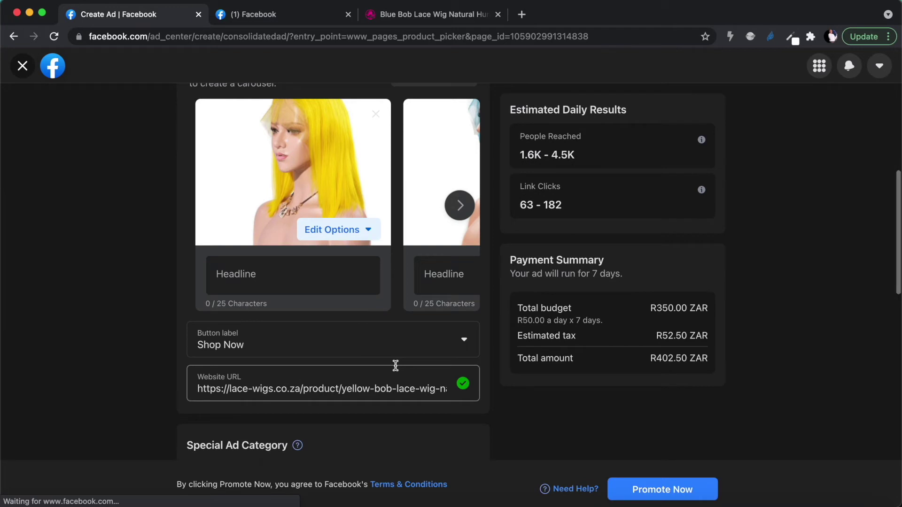
{"action": "scroll", "coordinate": [396, 365], "scroll_direction": "up", "scroll_amount": 1}
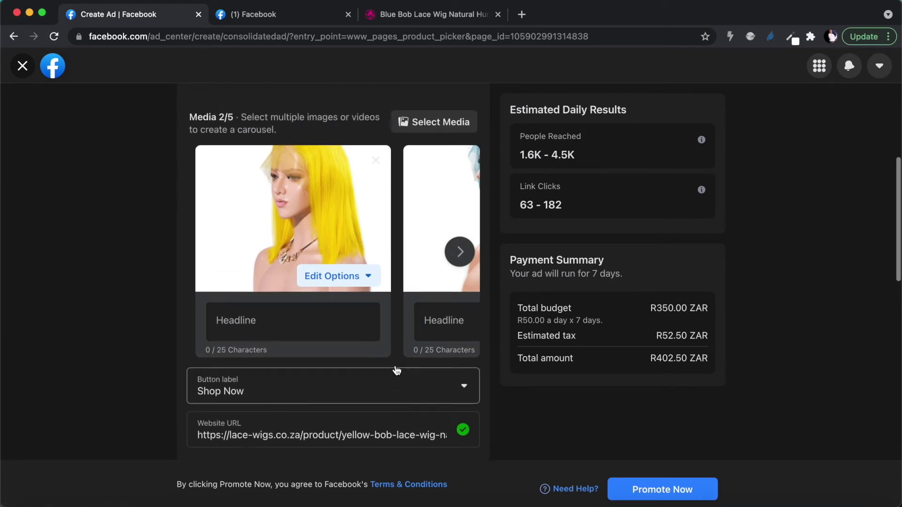
{"action": "scroll", "coordinate": [397, 370], "scroll_direction": "up", "scroll_amount": 1}
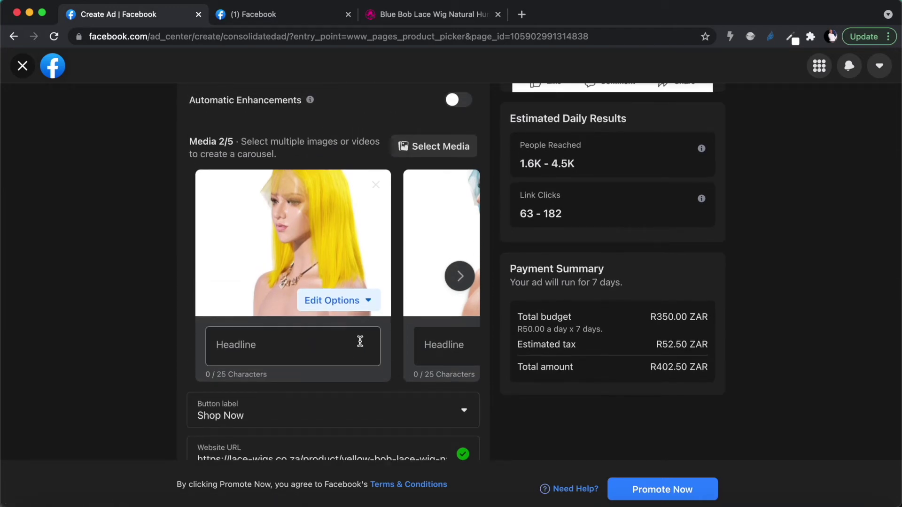
{"action": "left_click", "coordinate": [282, 345]}
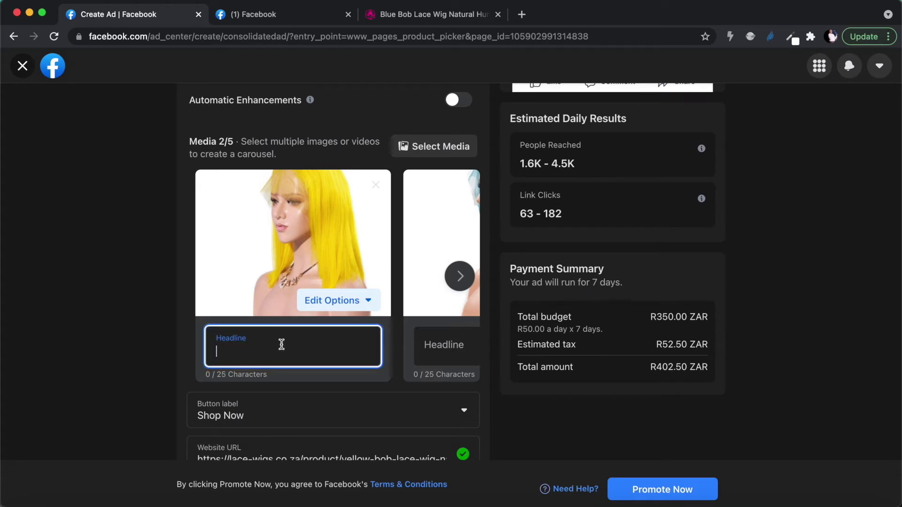
{"action": "type", "text": "Human hair lace wigs"}
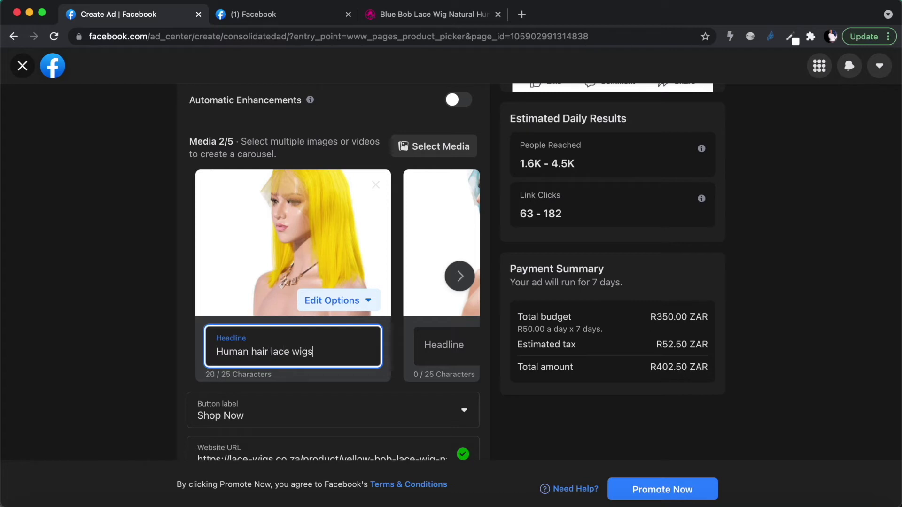
{"action": "type", "text": " - La"}
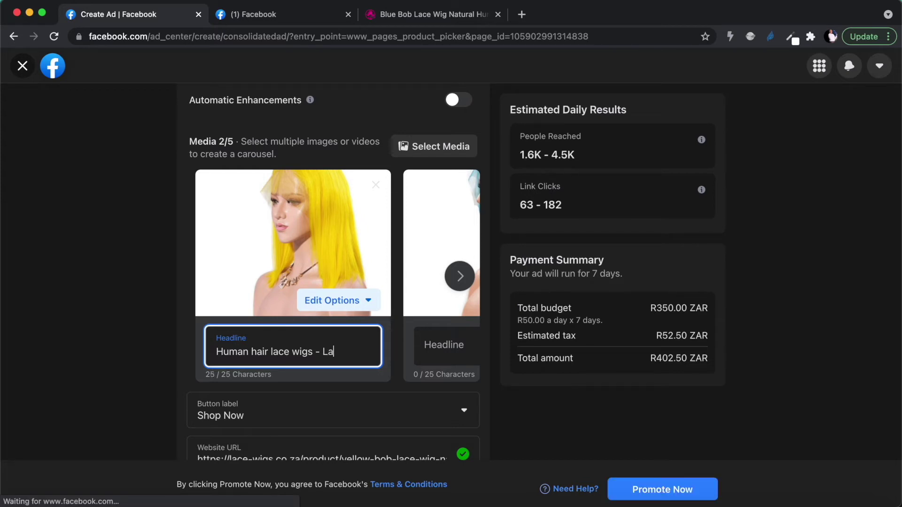
{"action": "key", "text": "BackSpace"}
{"action": "key", "text": "BackSpace"}
{"action": "key", "text": "BackSpace"}
Set the headline of the blue wig's carousel card to "Shop online today" and check the ad preview
{"action": "left_click", "coordinate": [434, 348]}
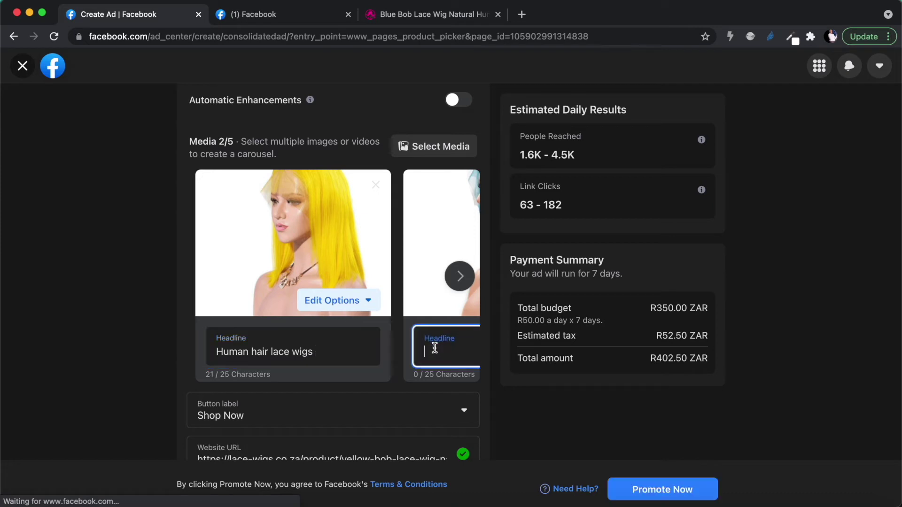
{"action": "type", "text": "Sho"}
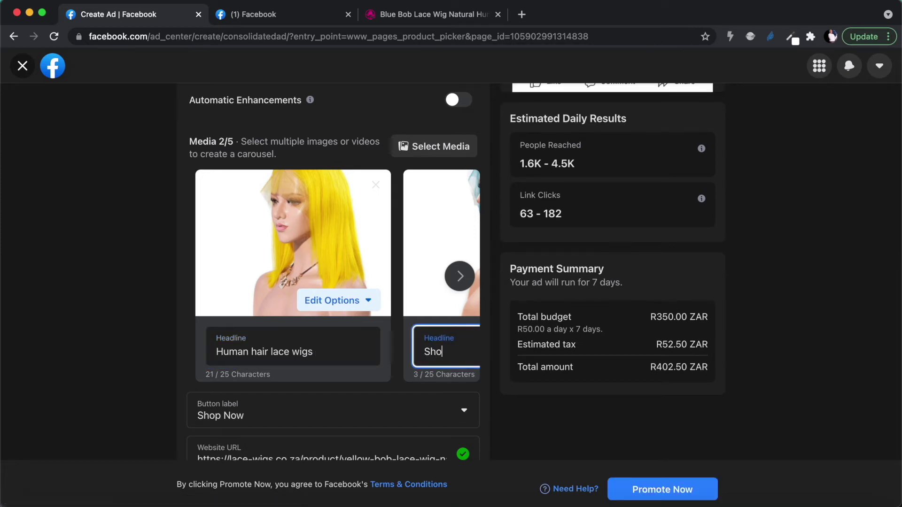
{"action": "type", "text": "p online"}
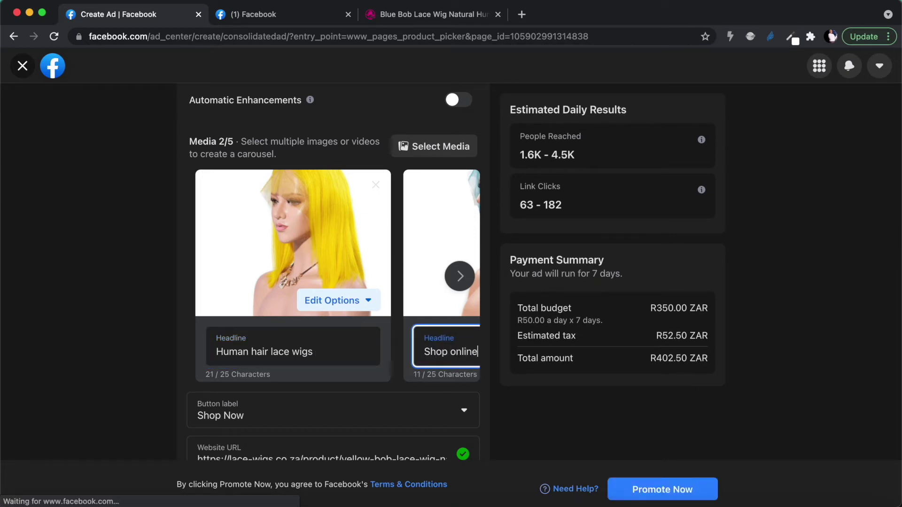
{"action": "type", "text": " for high "}
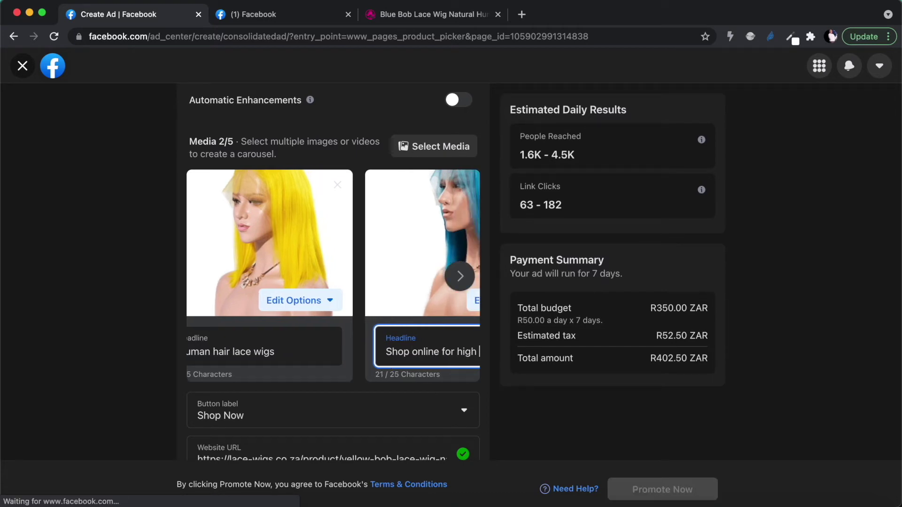
{"action": "type", "text": "qual"}
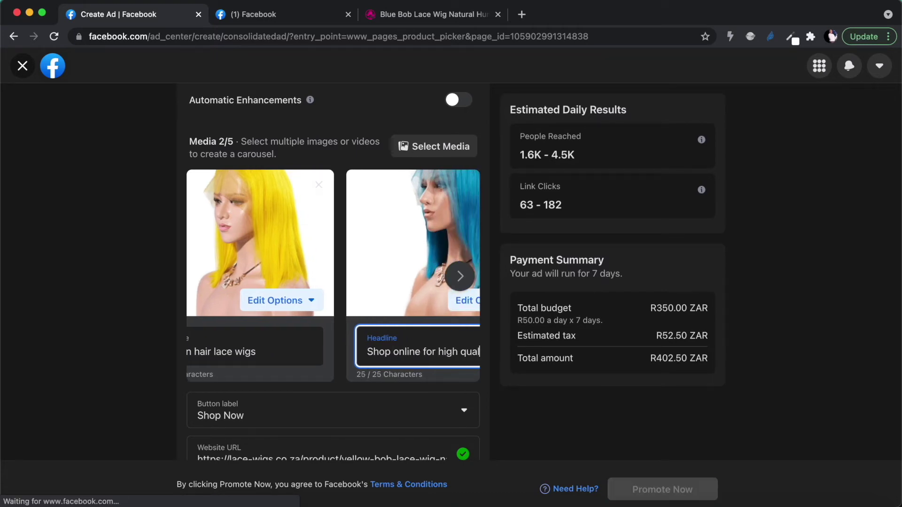
{"action": "key", "text": "BackSpace"}
{"action": "key", "text": "BackSpace"}
{"action": "key", "text": "BackSpace"}
{"action": "key", "text": "BackSpace"}
{"action": "key", "text": "BackSpace"}
{"action": "key", "text": "BackSpace"}
{"action": "key", "text": "BackSpace"}
{"action": "key", "text": "BackSpace"}
{"action": "key", "text": "BackSpace"}
{"action": "key", "text": "BackSpace"}
{"action": "key", "text": "BackSpace"}
{"action": "key", "text": "BackSpace"}
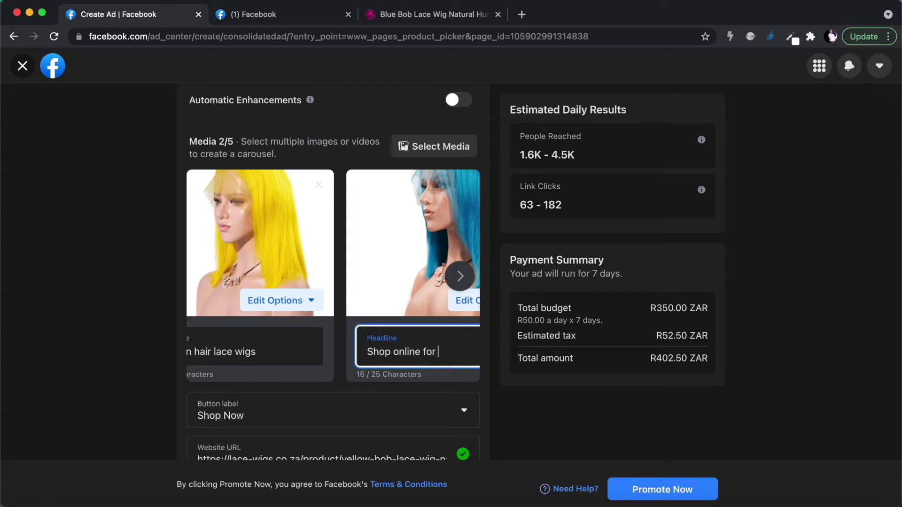
{"action": "type", "text": "today"}
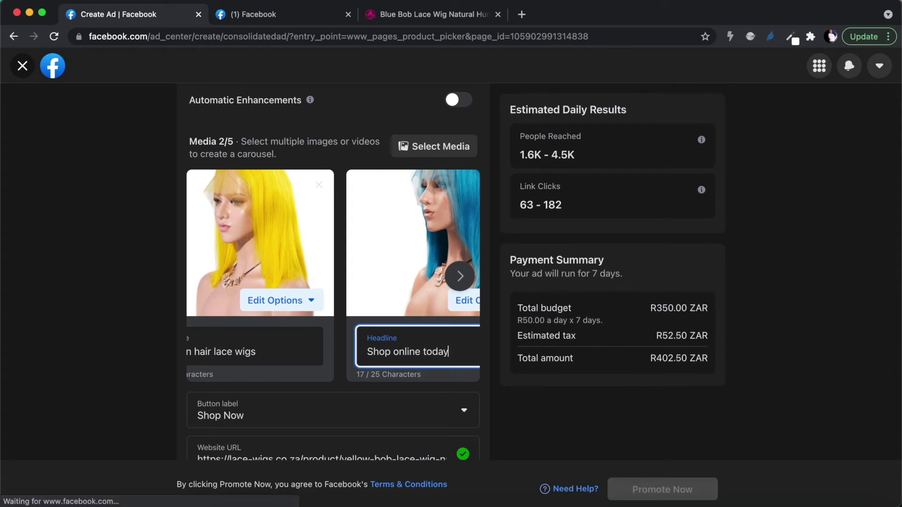
{"action": "scroll", "coordinate": [282, 358], "scroll_direction": "up", "scroll_amount": 4}
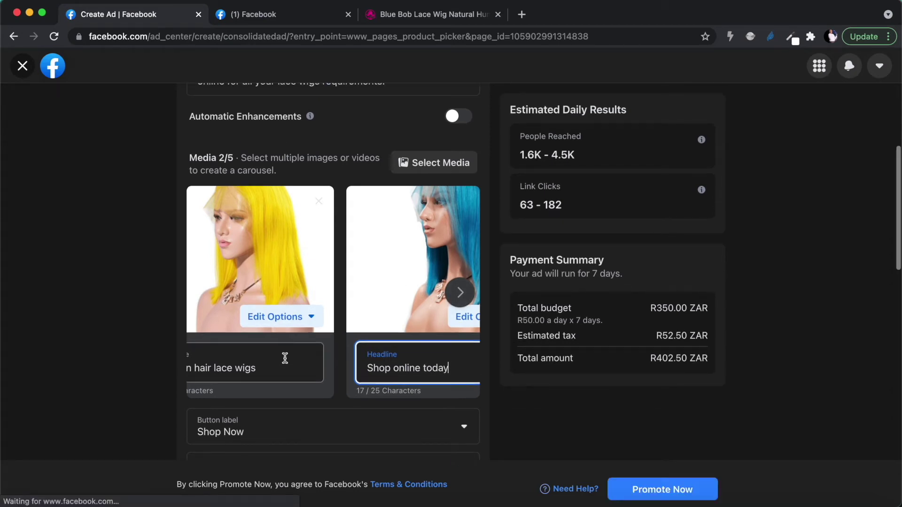
{"action": "scroll", "coordinate": [285, 360], "scroll_direction": "up", "scroll_amount": 1}
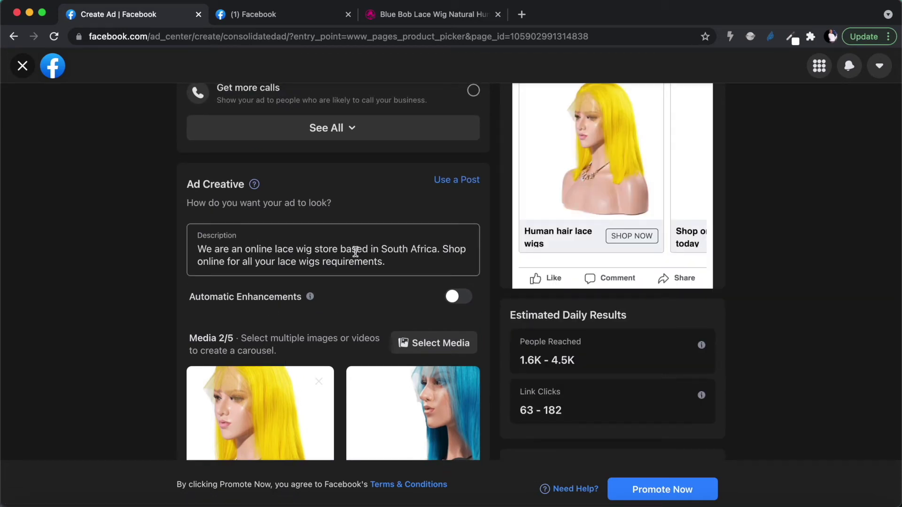
Try adding the price R1500 in front of the blue wig card's headline "Shop online today"
{"action": "scroll", "coordinate": [354, 252], "scroll_direction": "down", "scroll_amount": 5}
{"action": "scroll", "coordinate": [355, 252], "scroll_direction": "down", "scroll_amount": 1}
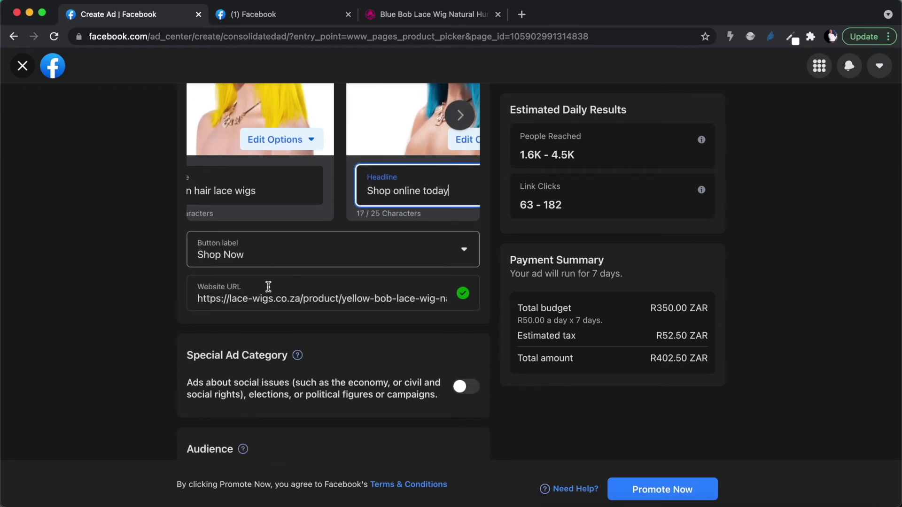
{"action": "scroll", "coordinate": [266, 275], "scroll_direction": "down", "scroll_amount": 1}
{"action": "scroll", "coordinate": [283, 247], "scroll_direction": "up", "scroll_amount": 2}
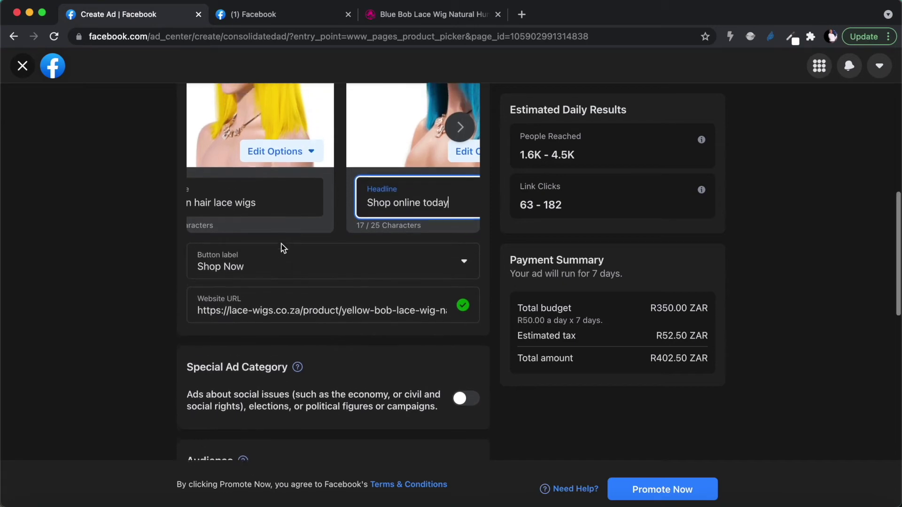
{"action": "left_click", "coordinate": [369, 227]}
{"action": "type", "text": "From R15"}
{"action": "key", "text": "BackSpace"}
{"action": "key", "text": "BackSpace"}
{"action": "key", "text": "BackSpace"}
{"action": "key", "text": "BackSpace"}
{"action": "key", "text": "BackSpace"}
{"action": "key", "text": "BackSpace"}
{"action": "key", "text": "BackSpace"}
{"action": "key", "text": "BackSpace"}
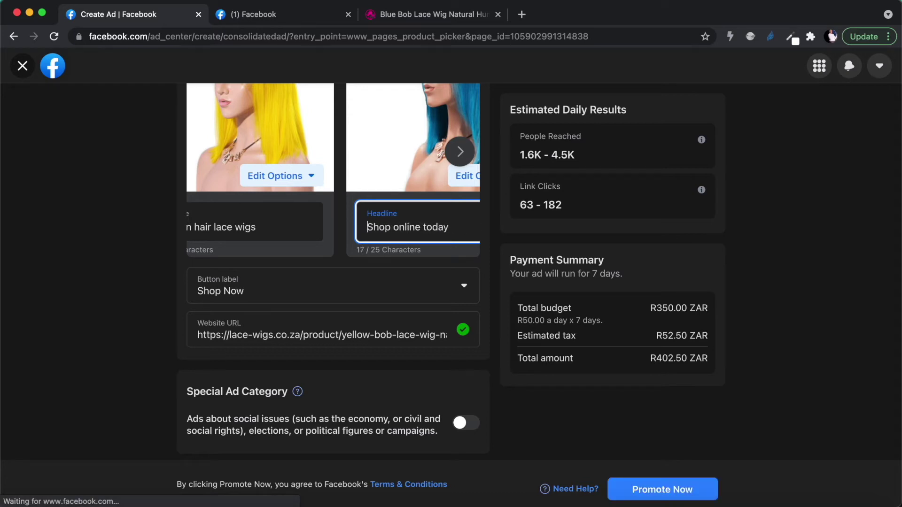
{"action": "type", "text": "R1500"}
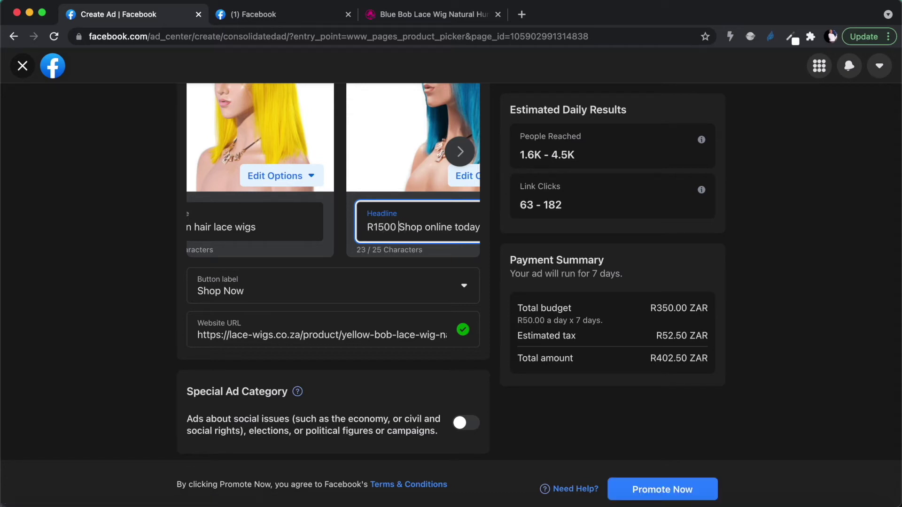
{"action": "key", "text": "shift+Home"}
{"action": "key", "text": "BackSpace"}
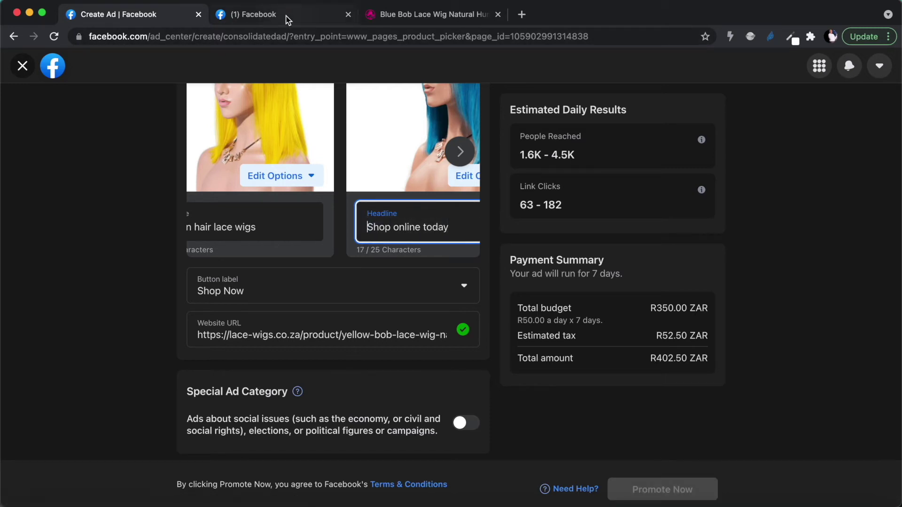
Look at the SHEIN carousel ad for reference and review the new ad's media, button, website URL, audience and duration settings
{"action": "left_click", "coordinate": [289, 15]}
{"action": "scroll", "coordinate": [355, 417], "scroll_direction": "down", "scroll_amount": 1}
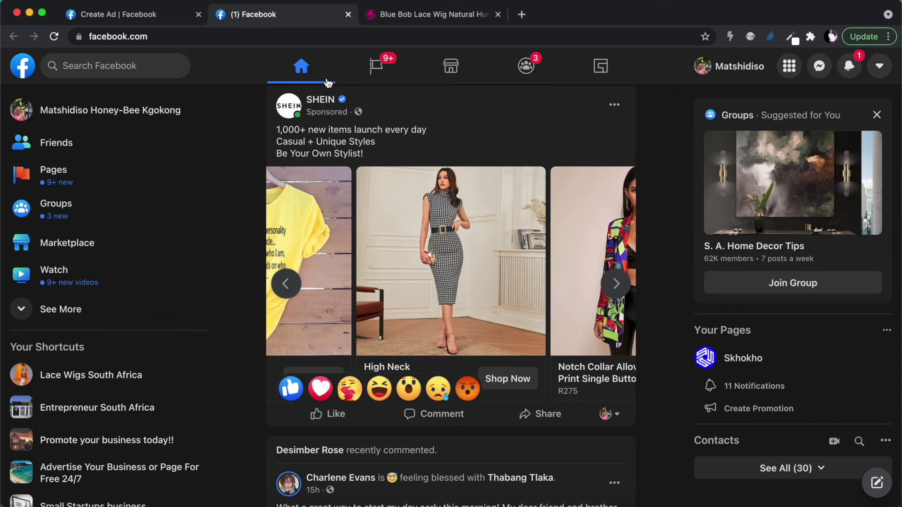
{"action": "left_click", "coordinate": [154, 18]}
{"action": "scroll", "coordinate": [357, 275], "scroll_direction": "down", "scroll_amount": 4}
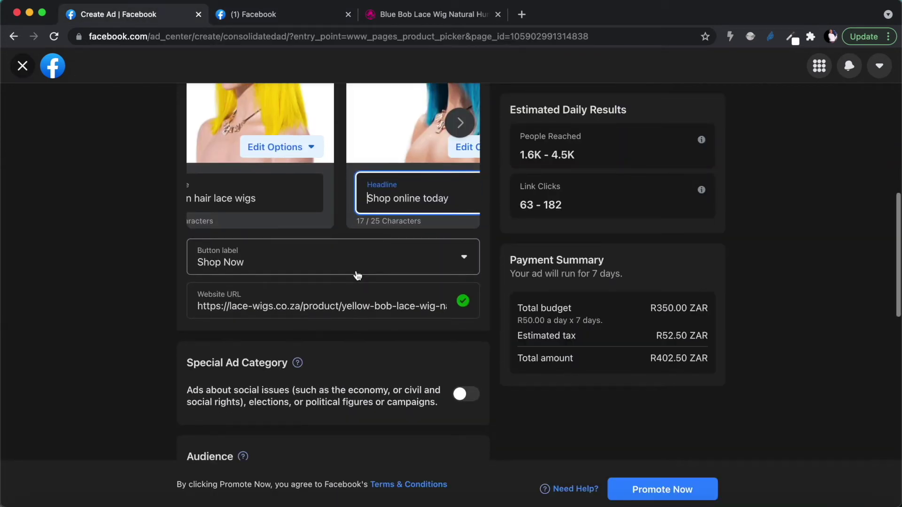
{"action": "scroll", "coordinate": [357, 275], "scroll_direction": "down", "scroll_amount": 2}
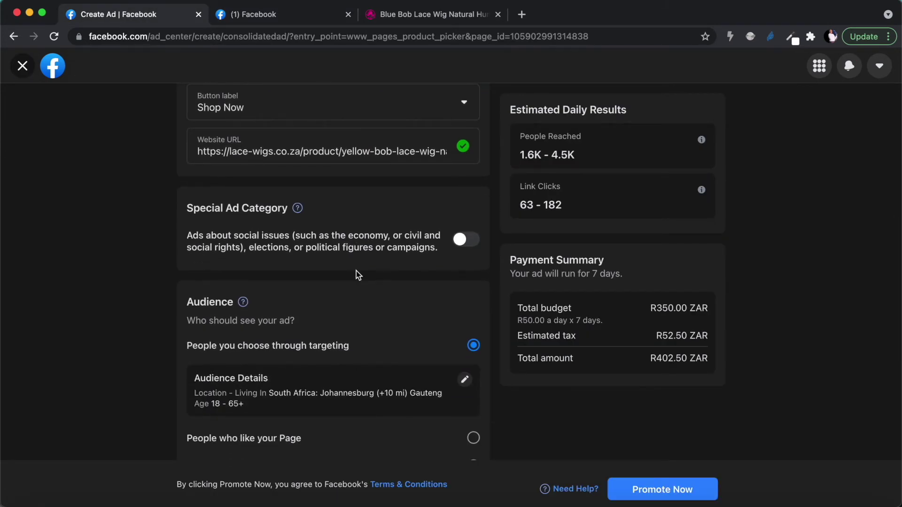
{"action": "scroll", "coordinate": [693, 224], "scroll_direction": "up", "scroll_amount": 9}
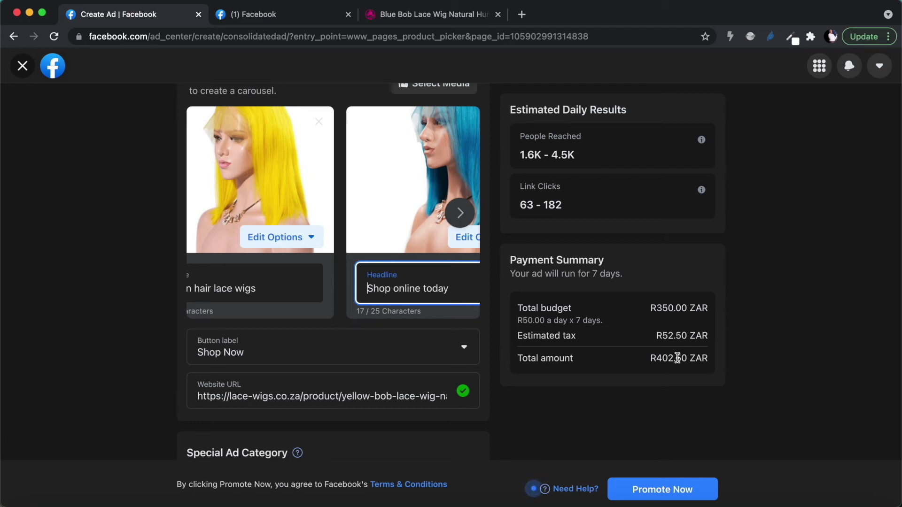
{"action": "scroll", "coordinate": [586, 308], "scroll_direction": "up", "scroll_amount": 2}
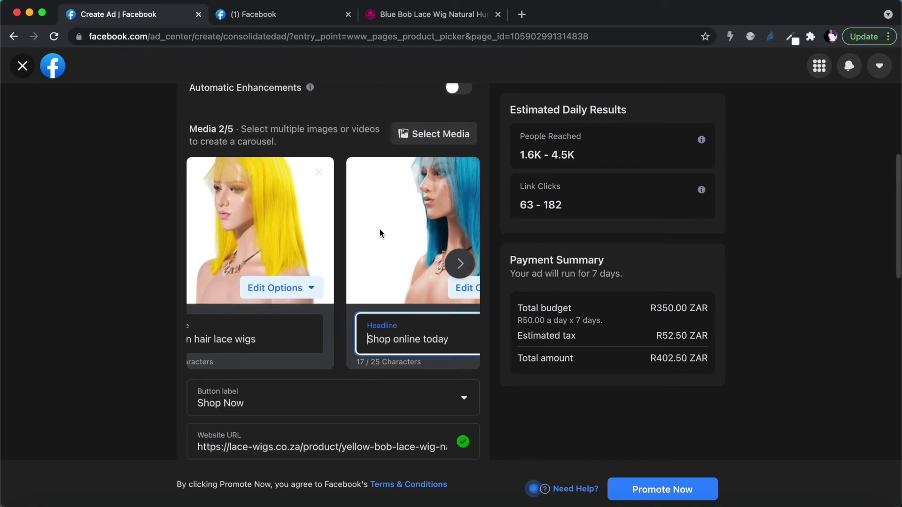
{"action": "scroll", "coordinate": [380, 233], "scroll_direction": "down", "scroll_amount": 5}
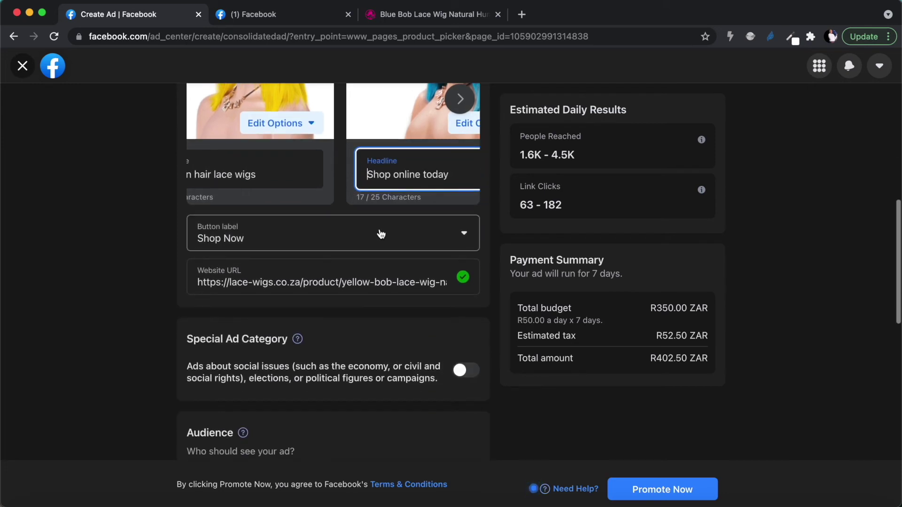
{"action": "scroll", "coordinate": [381, 233], "scroll_direction": "down", "scroll_amount": 5}
{"action": "scroll", "coordinate": [380, 233], "scroll_direction": "down", "scroll_amount": 3}
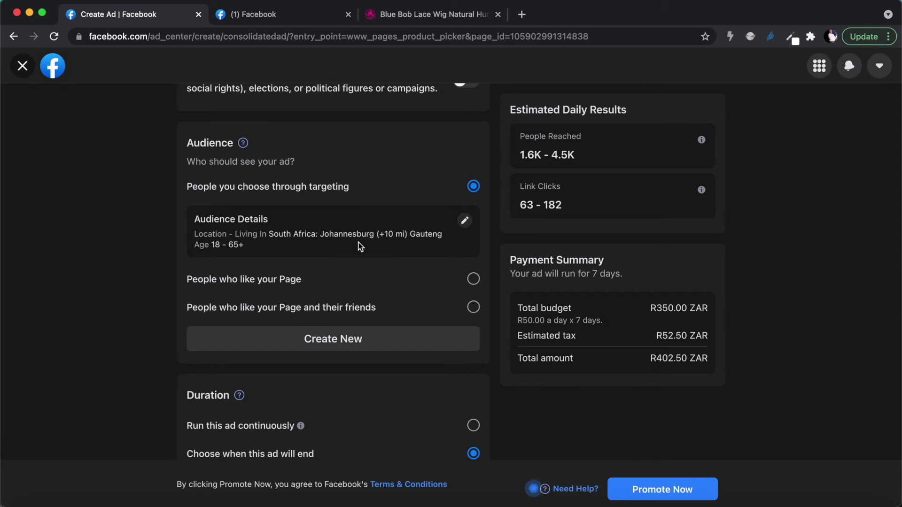
{"action": "scroll", "coordinate": [360, 242], "scroll_direction": "down", "scroll_amount": 1}
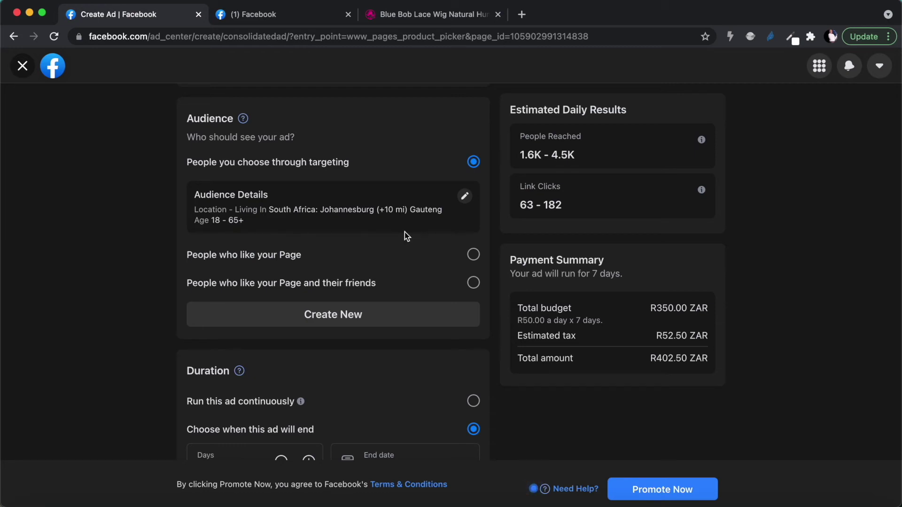
Start a new audience named "South Africa" and restrict its gender to Women
{"action": "left_click", "coordinate": [365, 324]}
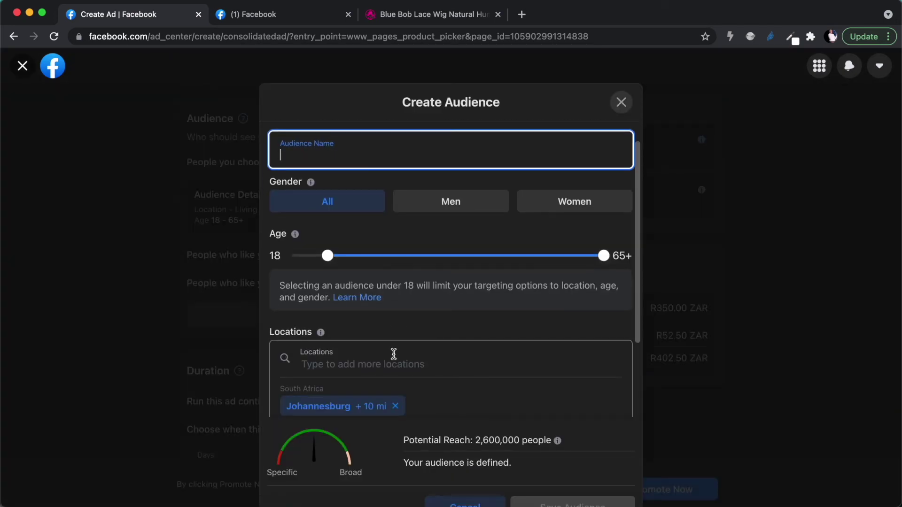
{"action": "type", "text": "So"}
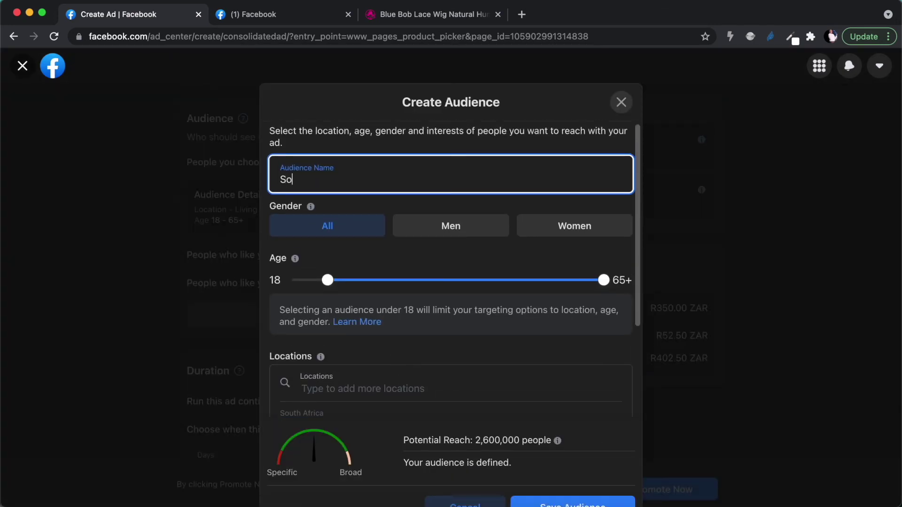
{"action": "type", "text": "uth Africa"}
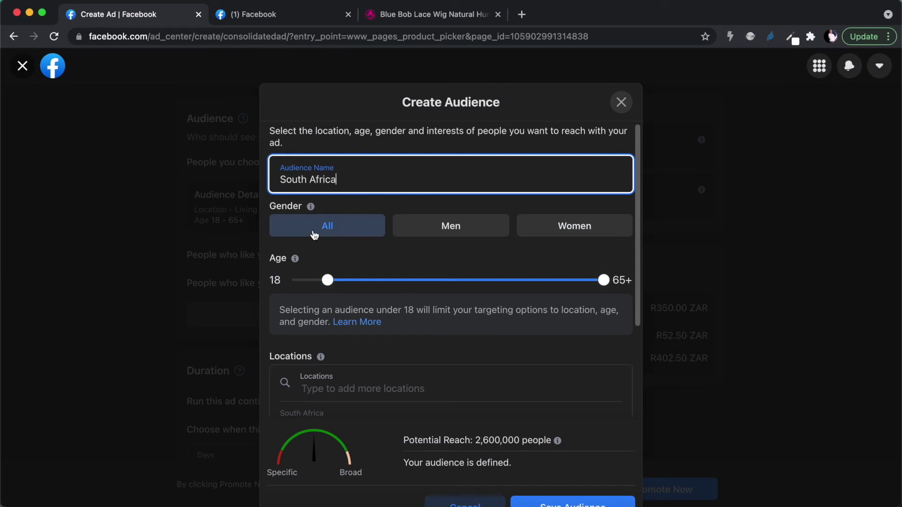
{"action": "left_click", "coordinate": [573, 234]}
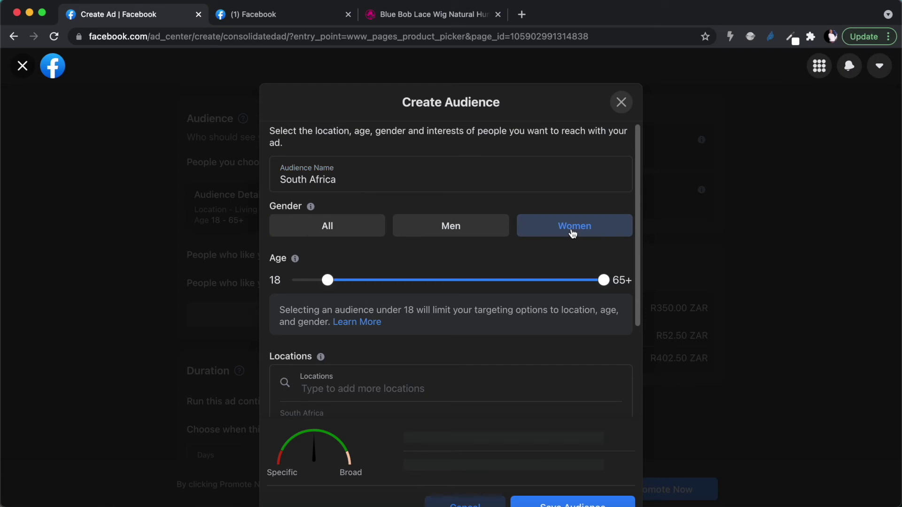
Remove Johannesburg from the audience's locations and search detailed targeting for "south africa"
{"action": "scroll", "coordinate": [470, 388], "scroll_direction": "down", "scroll_amount": 3}
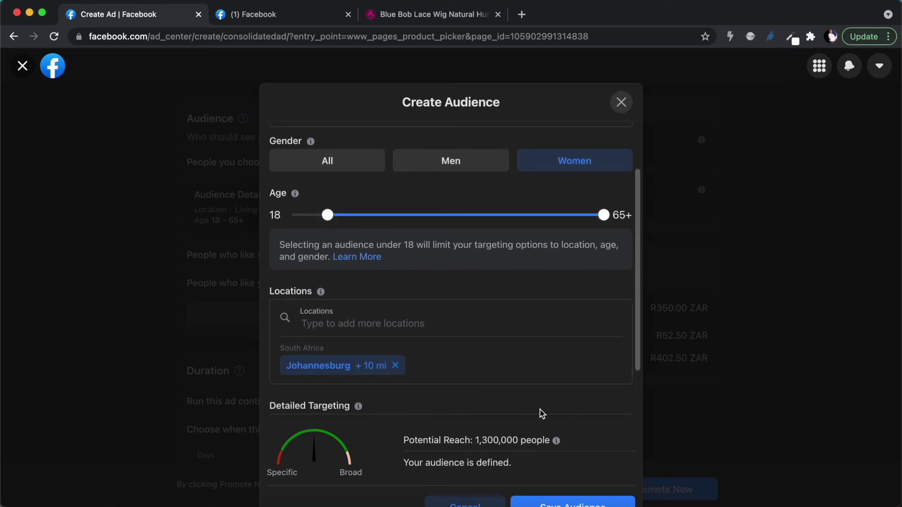
{"action": "scroll", "coordinate": [546, 404], "scroll_direction": "down", "scroll_amount": 2}
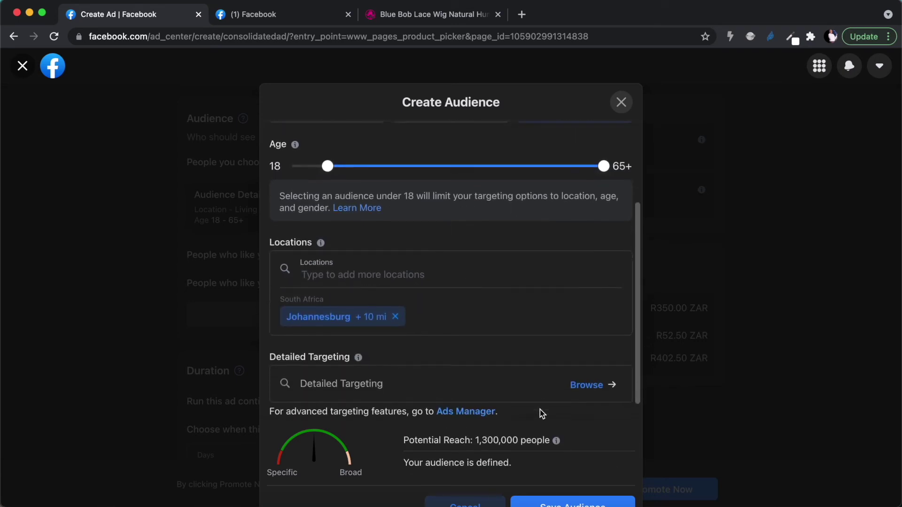
{"action": "left_click", "coordinate": [400, 313]}
{"action": "left_click", "coordinate": [332, 301]}
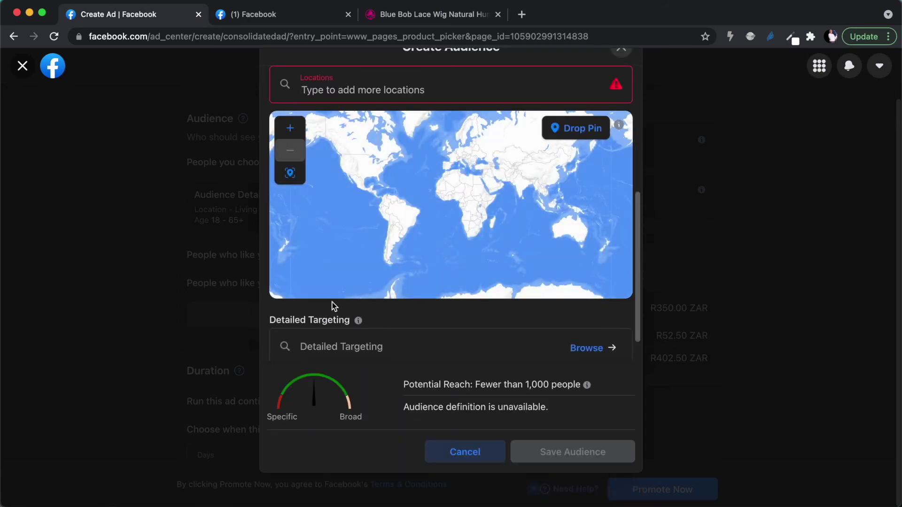
{"action": "scroll", "coordinate": [365, 344], "scroll_direction": "down", "scroll_amount": 1}
{"action": "left_click", "coordinate": [357, 313]}
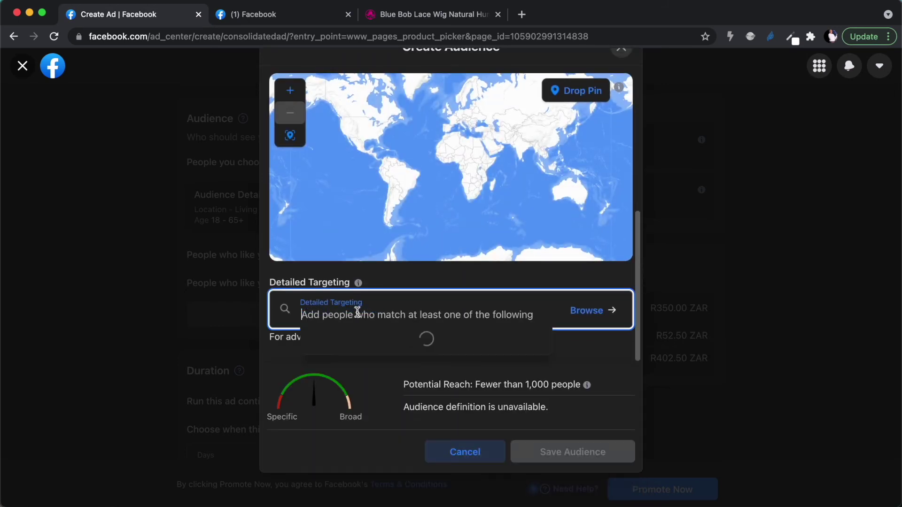
{"action": "type", "text": "south africa"}
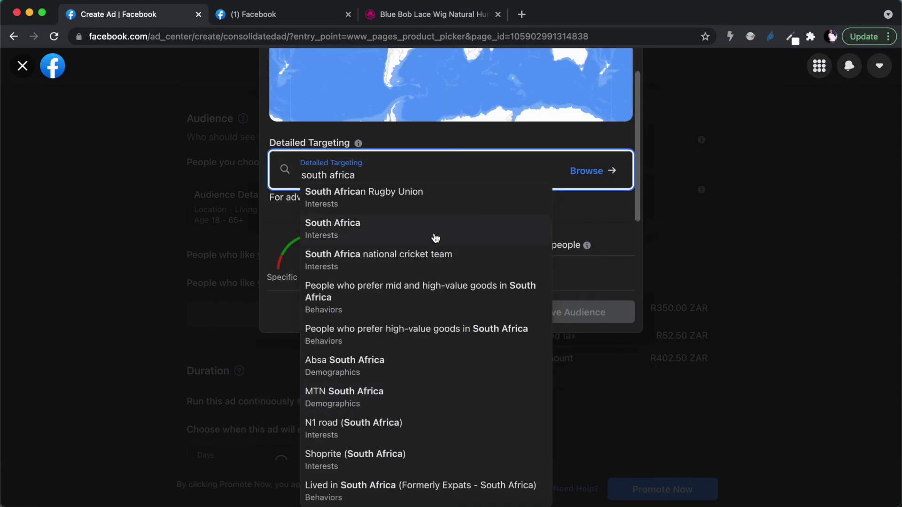
{"action": "left_click", "coordinate": [614, 234]}
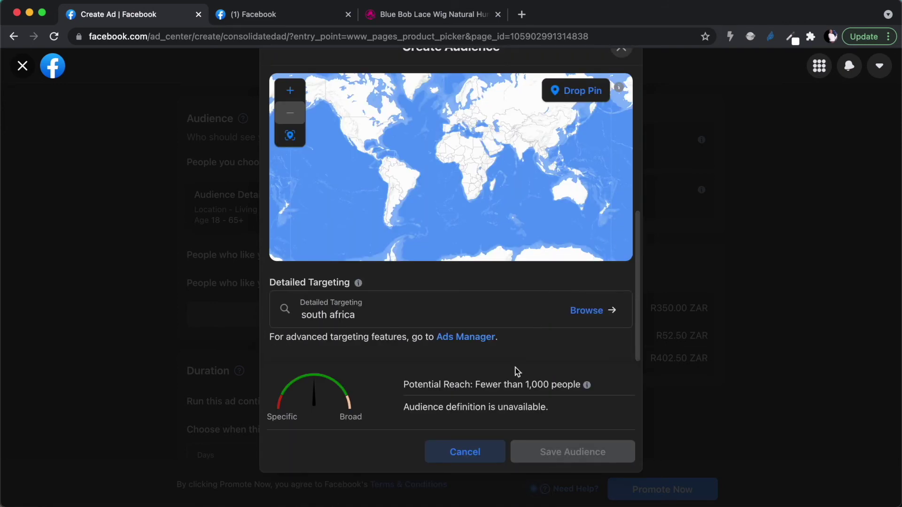
Close the audience setup and discard the unsaved audience
{"action": "left_click", "coordinate": [621, 101]}
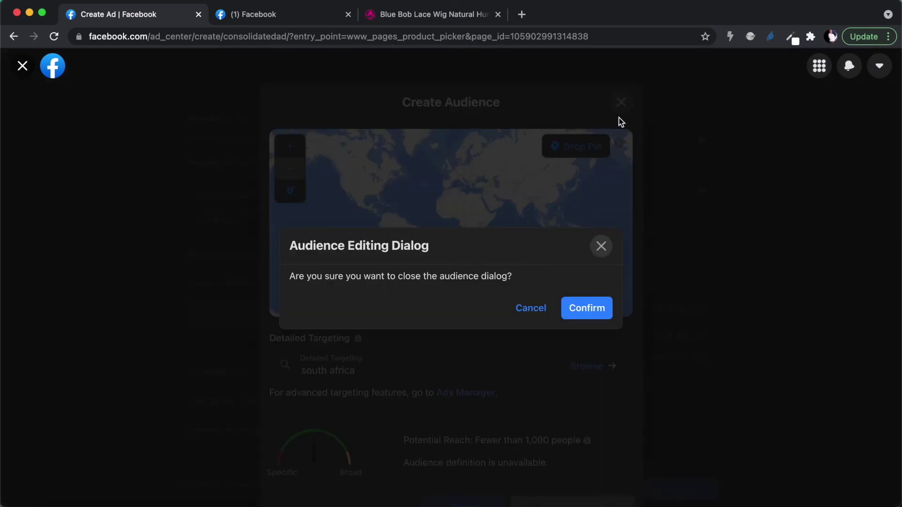
{"action": "left_click", "coordinate": [522, 309]}
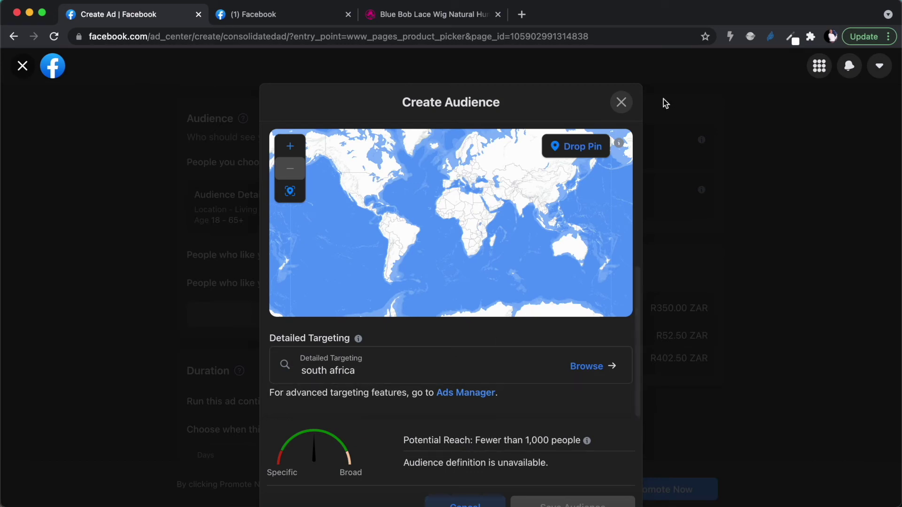
{"action": "left_click", "coordinate": [622, 102]}
{"action": "left_click", "coordinate": [597, 309]}
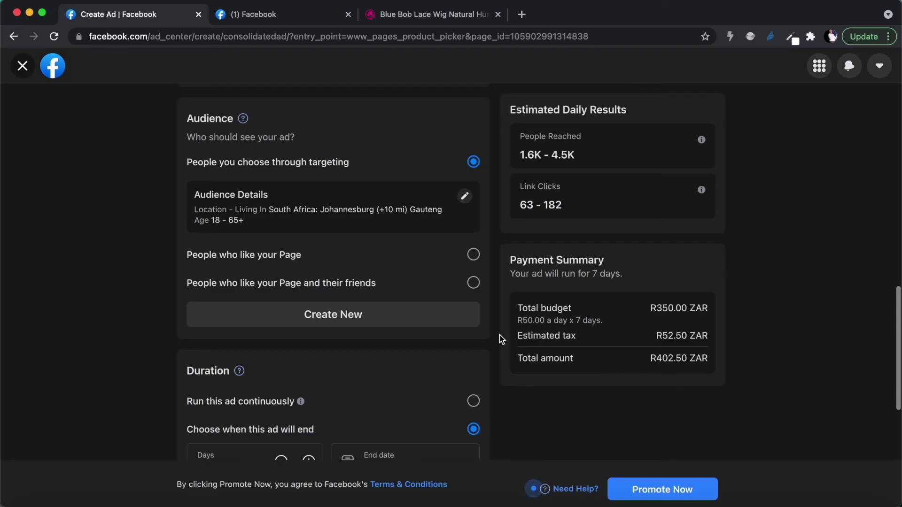
Review the ad's special ad category and audience sections and start creating a new audience
{"action": "scroll", "coordinate": [436, 389], "scroll_direction": "up", "scroll_amount": 1}
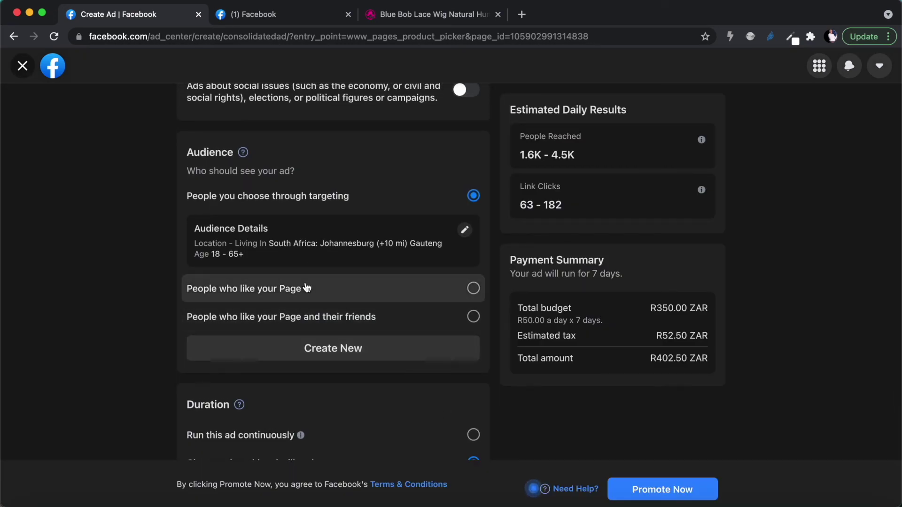
{"action": "scroll", "coordinate": [306, 288], "scroll_direction": "up", "scroll_amount": 1}
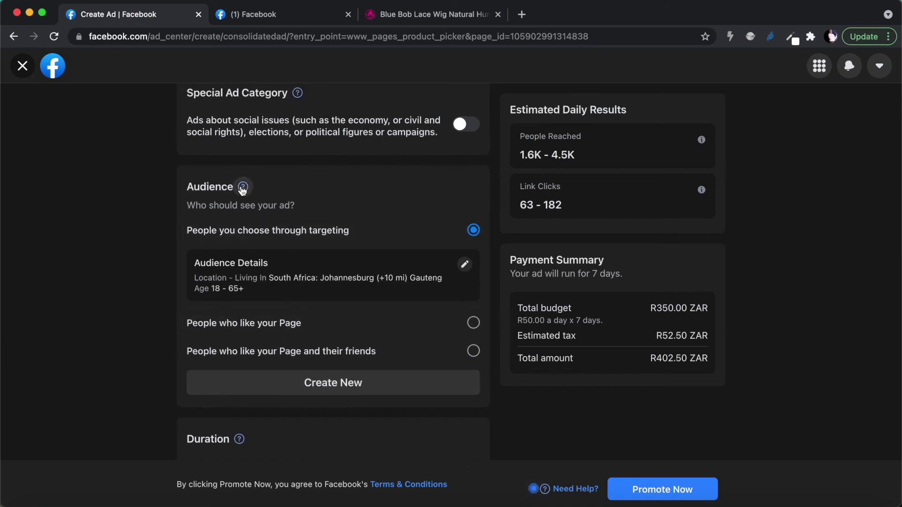
{"action": "scroll", "coordinate": [298, 303], "scroll_direction": "down", "scroll_amount": 2}
{"action": "scroll", "coordinate": [298, 304], "scroll_direction": "up", "scroll_amount": 7}
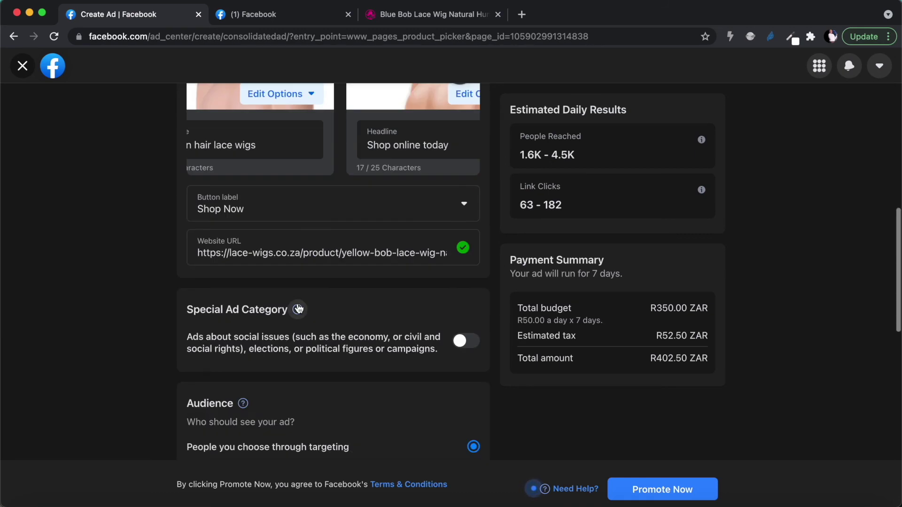
{"action": "scroll", "coordinate": [299, 308], "scroll_direction": "down", "scroll_amount": 4}
{"action": "scroll", "coordinate": [300, 308], "scroll_direction": "down", "scroll_amount": 2}
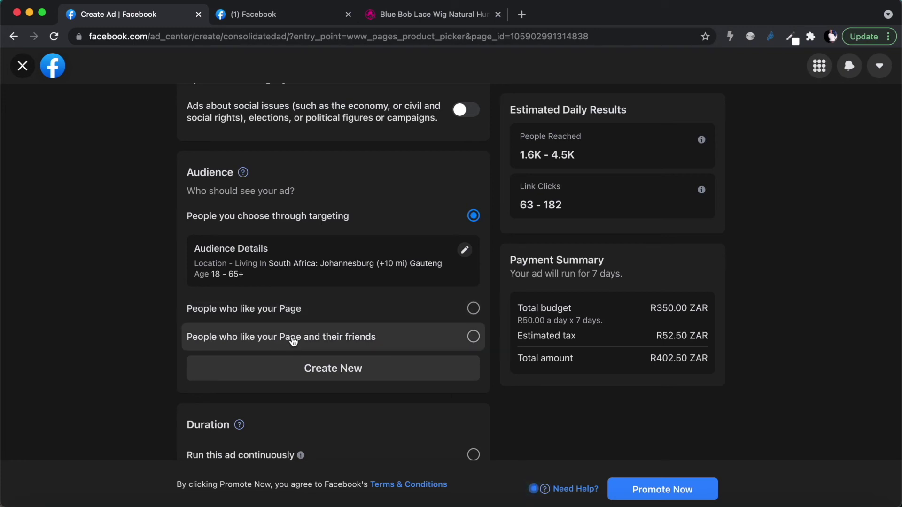
{"action": "left_click", "coordinate": [327, 366]}
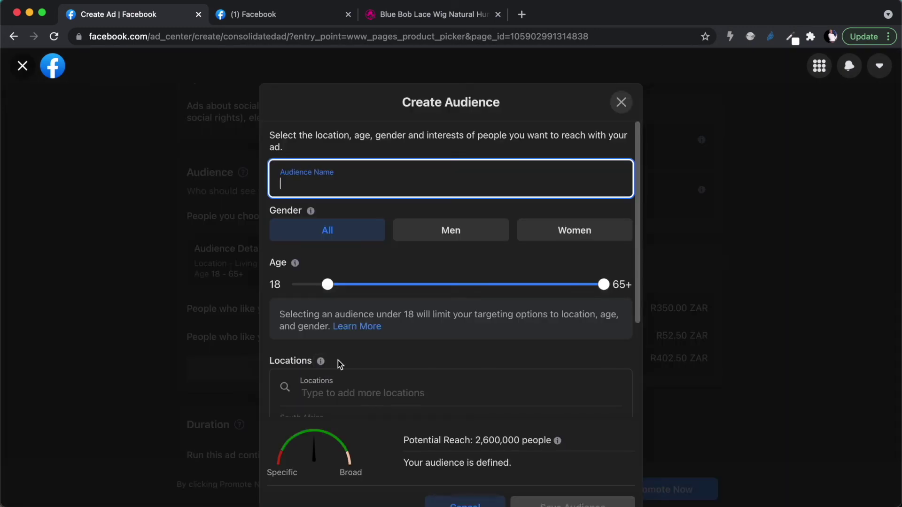
Replace Johannesburg with South Africa in the new audience's locations
{"action": "scroll", "coordinate": [337, 360], "scroll_direction": "down", "scroll_amount": 3}
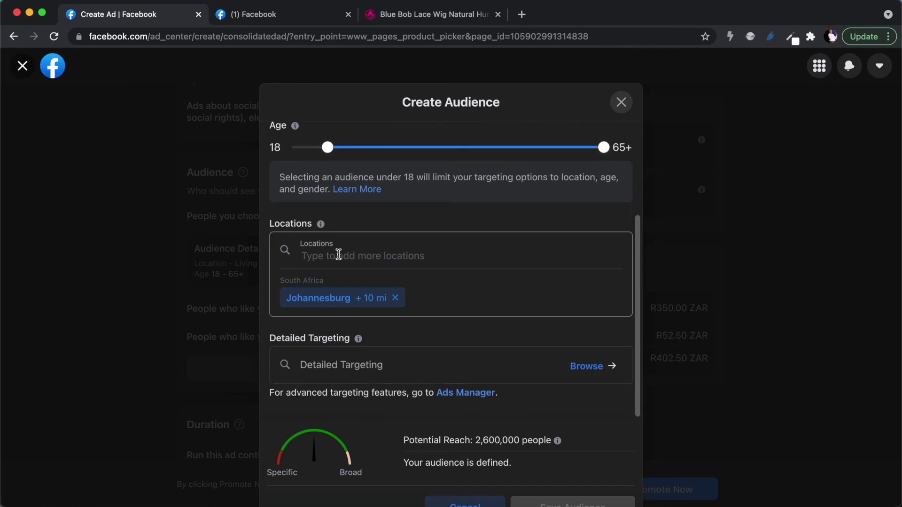
{"action": "left_click", "coordinate": [339, 254]}
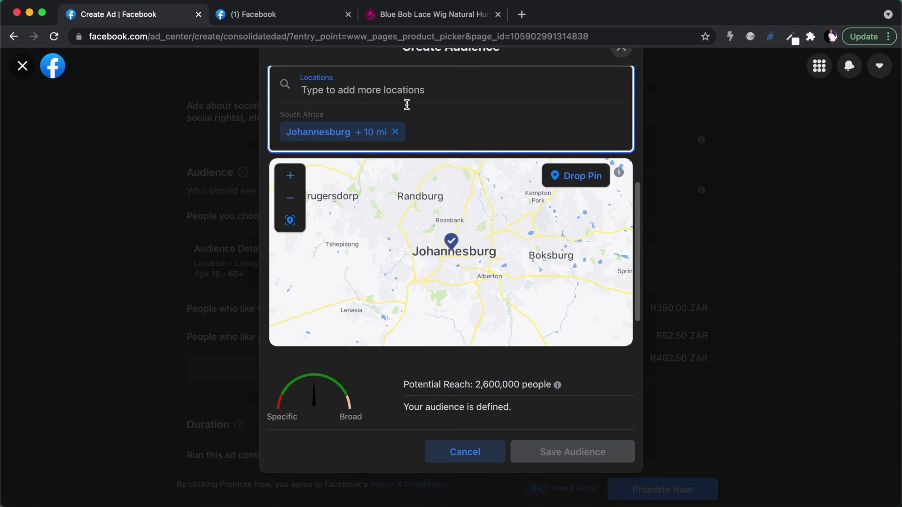
{"action": "left_click", "coordinate": [395, 132]}
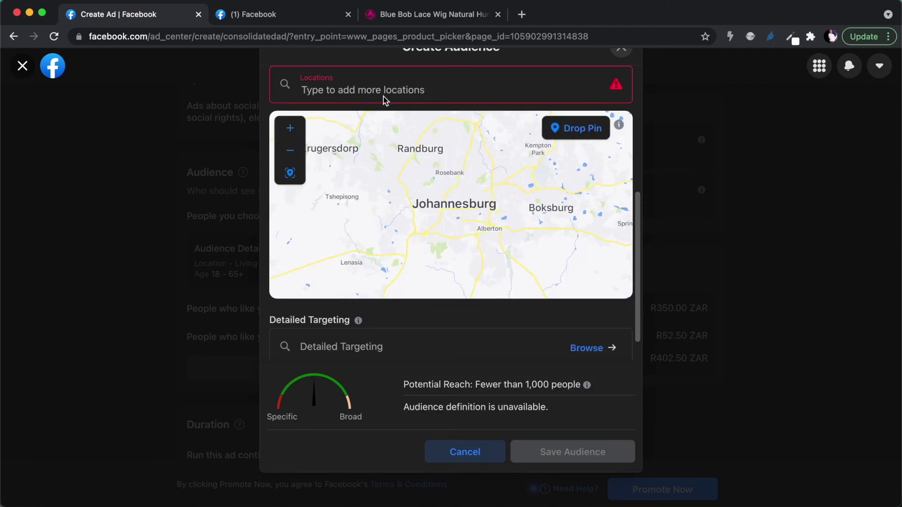
{"action": "type", "text": "south africa"}
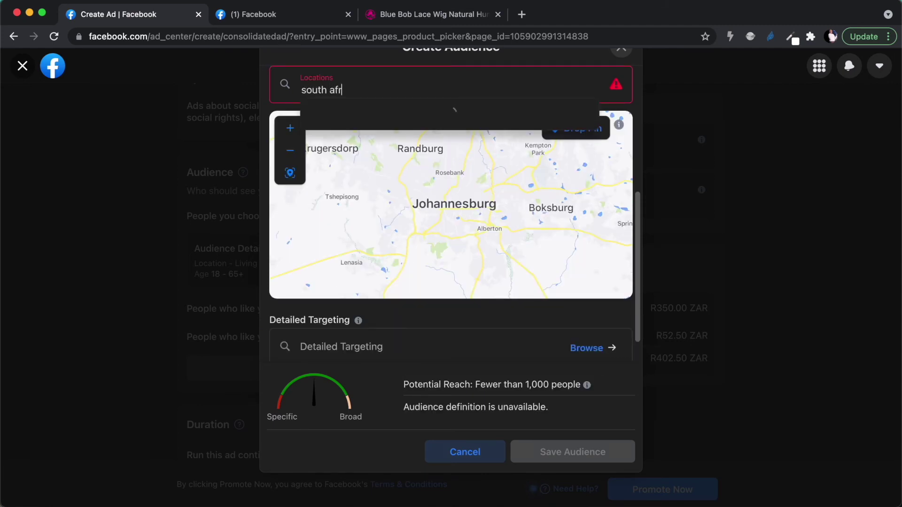
{"action": "left_click", "coordinate": [348, 123]}
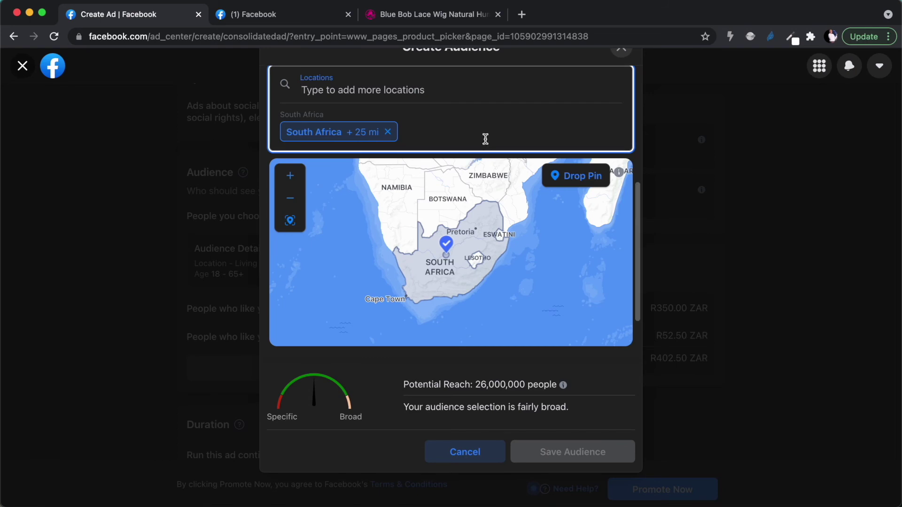
{"action": "left_click", "coordinate": [471, 300]}
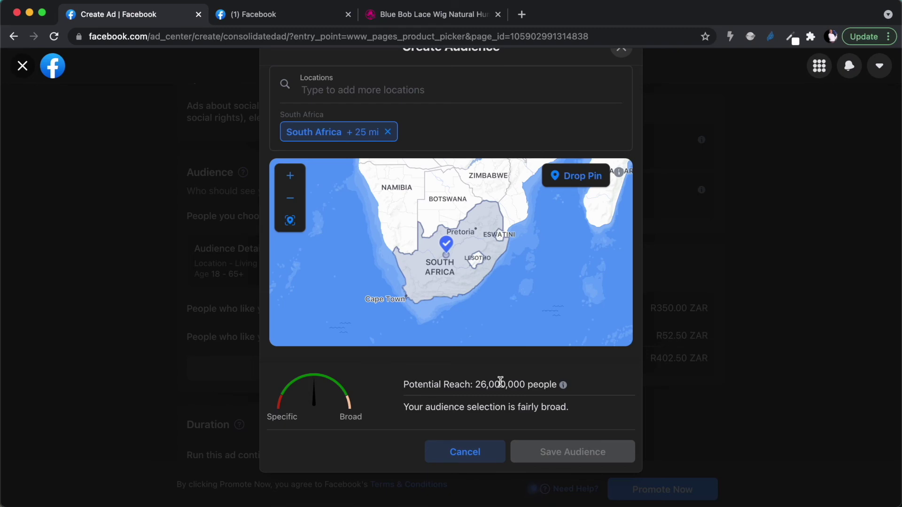
Add Gauteng as the audience's location and inspect its targeted area on the map
{"action": "left_click", "coordinate": [352, 91]}
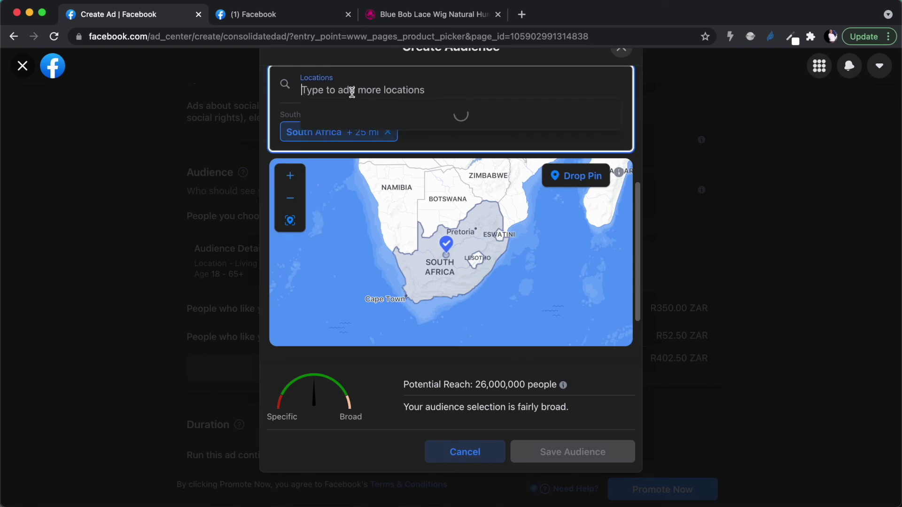
{"action": "scroll", "coordinate": [357, 99], "scroll_direction": "down", "scroll_amount": 1}
{"action": "type", "text": "gauteng"}
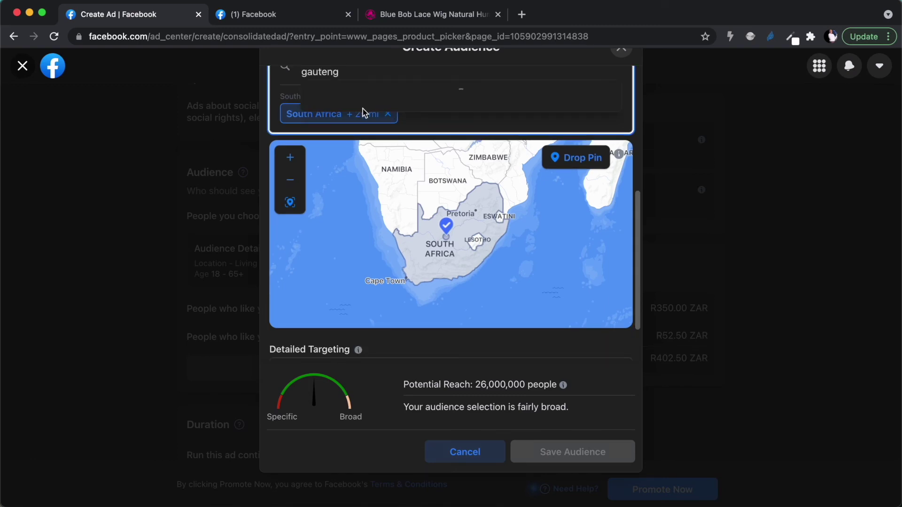
{"action": "left_click", "coordinate": [358, 146]}
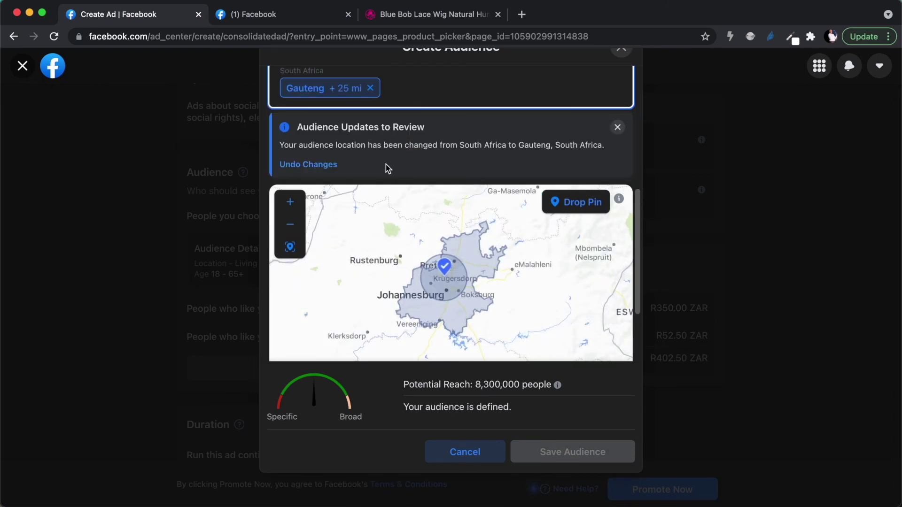
{"action": "scroll", "coordinate": [386, 164], "scroll_direction": "up", "scroll_amount": 3}
{"action": "scroll", "coordinate": [386, 164], "scroll_direction": "down", "scroll_amount": 4}
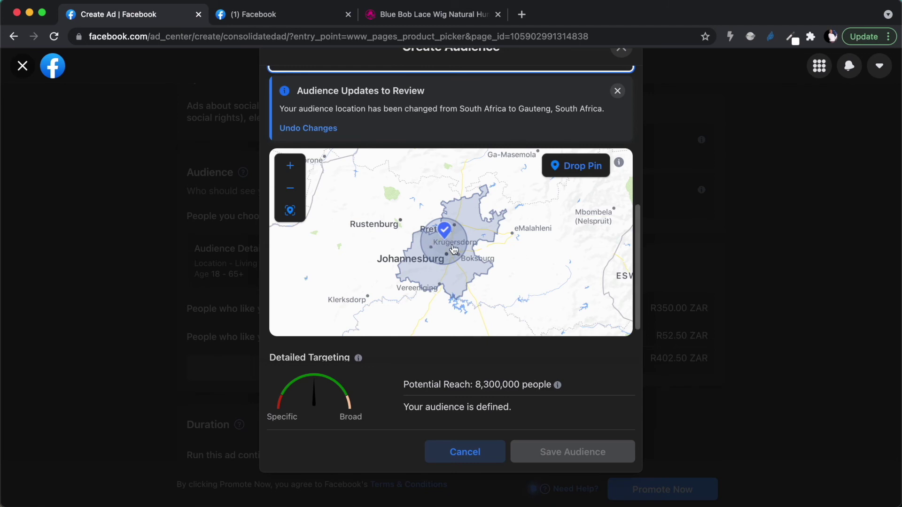
{"action": "scroll", "coordinate": [449, 312], "scroll_direction": "up", "scroll_amount": 5}
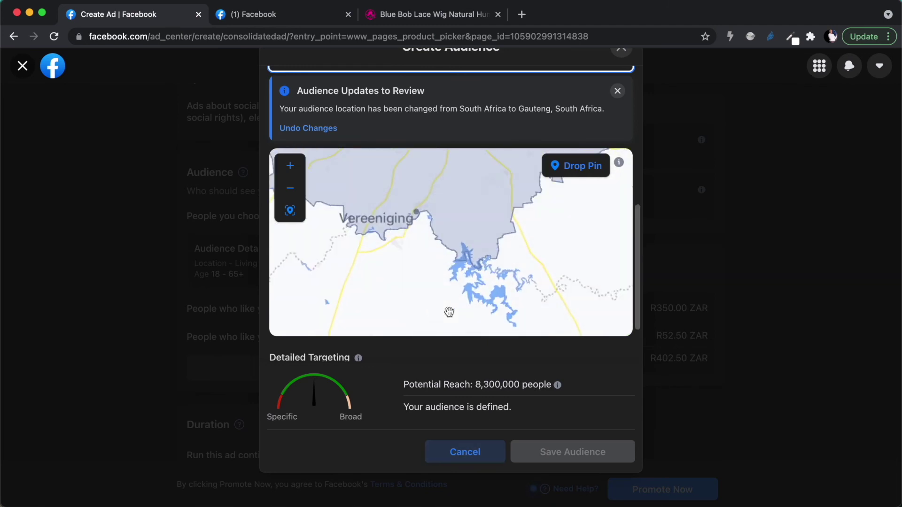
{"action": "scroll", "coordinate": [449, 312], "scroll_direction": "down", "scroll_amount": 5}
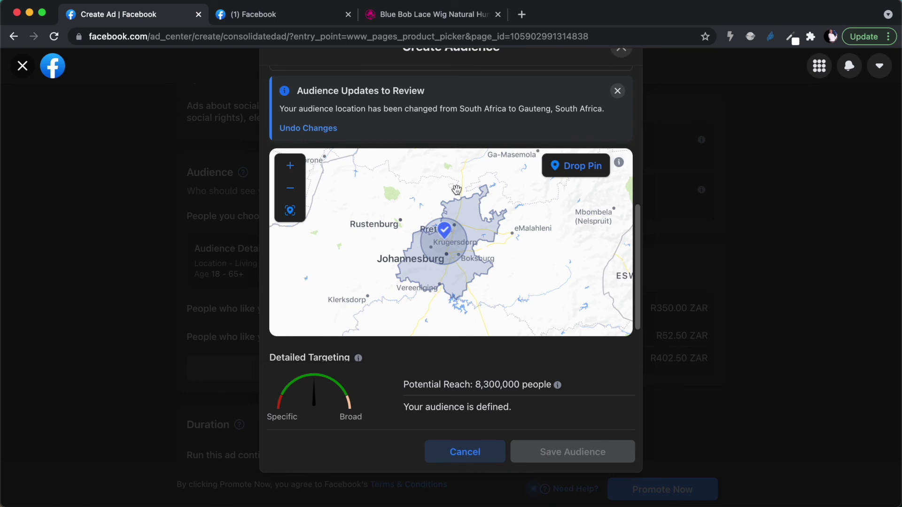
Name the audience "Gauteng Audience", restrict its gender to Women and save it
{"action": "scroll", "coordinate": [430, 138], "scroll_direction": "up", "scroll_amount": 4}
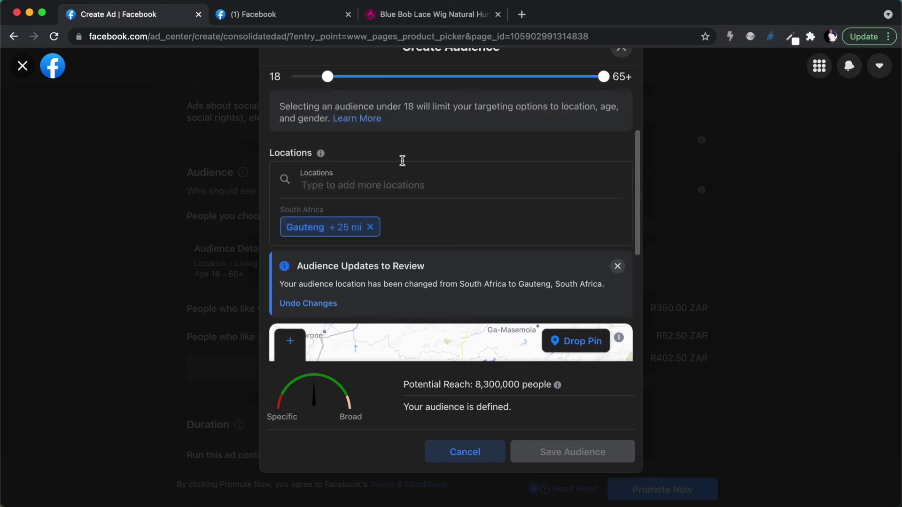
{"action": "scroll", "coordinate": [428, 221], "scroll_direction": "up", "scroll_amount": 3}
{"action": "scroll", "coordinate": [428, 221], "scroll_direction": "up", "scroll_amount": 1}
{"action": "left_click", "coordinate": [376, 123]}
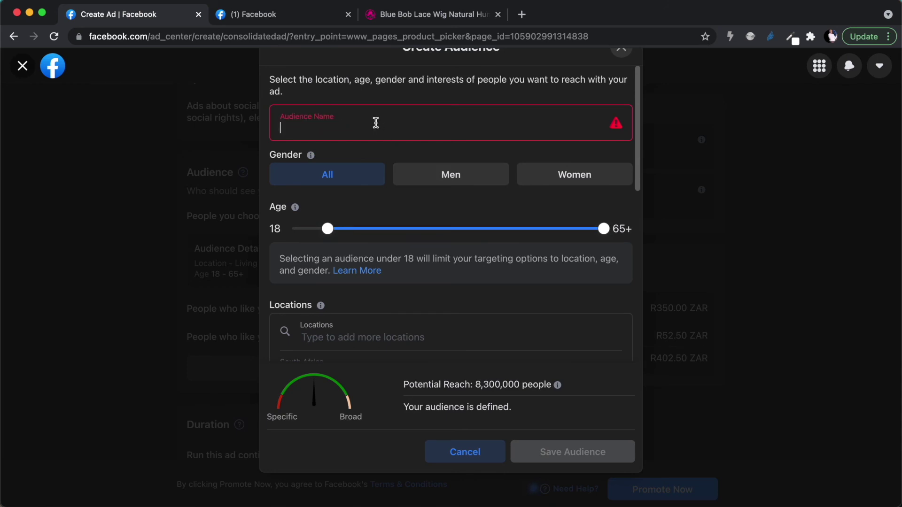
{"action": "type", "text": "Gauteng "}
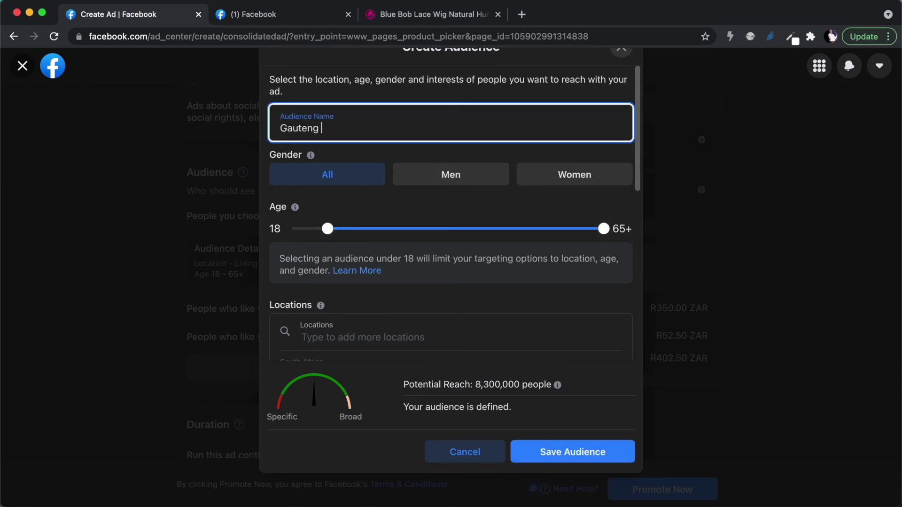
{"action": "type", "text": "Audience"}
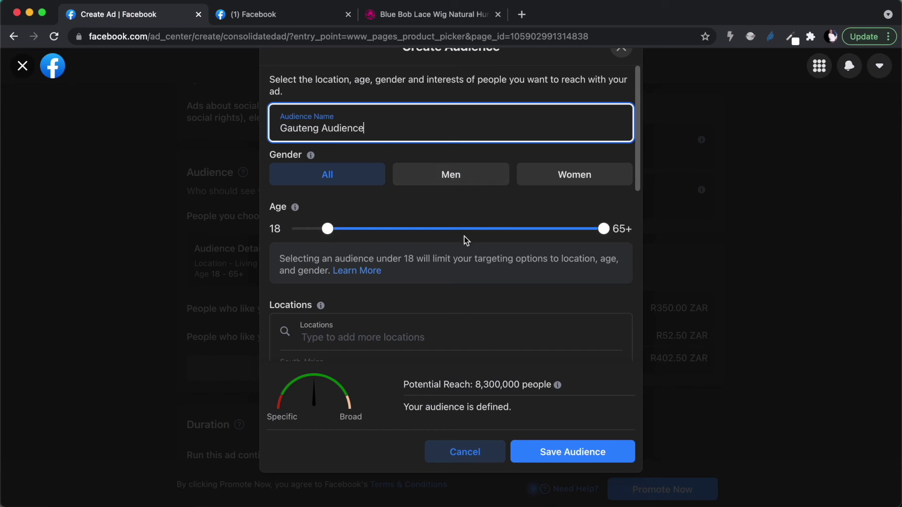
{"action": "left_click", "coordinate": [565, 181]}
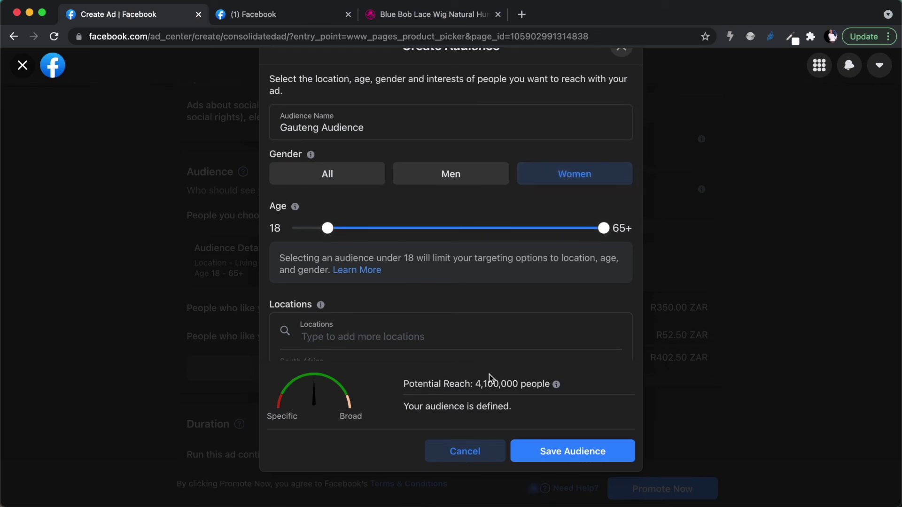
{"action": "left_click", "coordinate": [573, 459]}
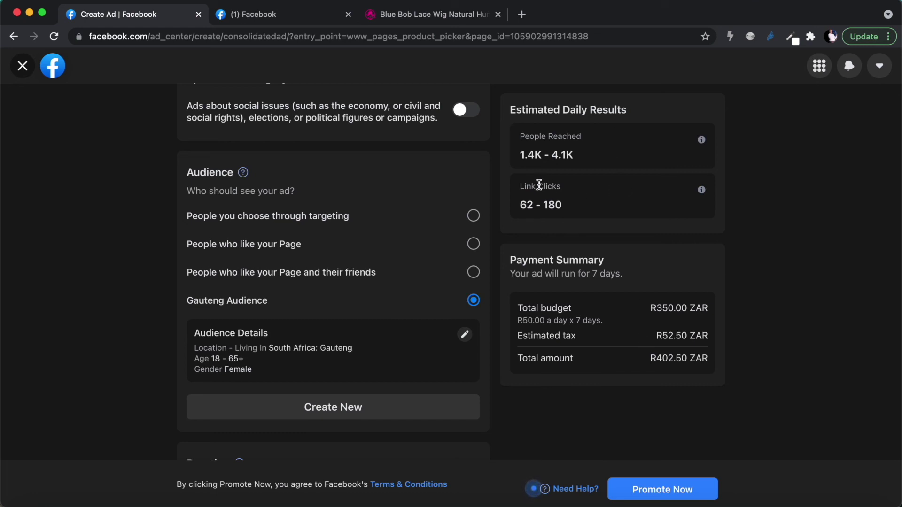
Review the ad's audience, duration, daily budget, placements, pixel and payment method settings
{"action": "scroll", "coordinate": [408, 299], "scroll_direction": "up", "scroll_amount": 2}
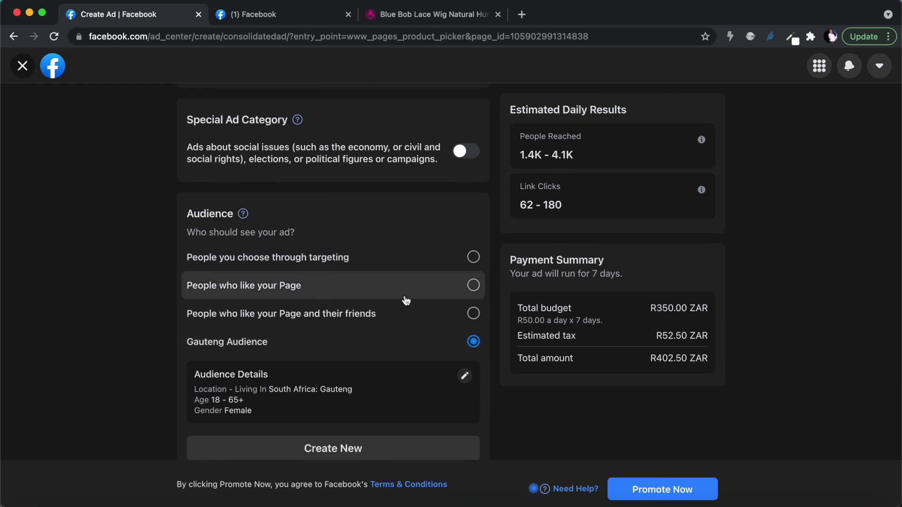
{"action": "scroll", "coordinate": [406, 300], "scroll_direction": "down", "scroll_amount": 5}
{"action": "scroll", "coordinate": [406, 300], "scroll_direction": "down", "scroll_amount": 2}
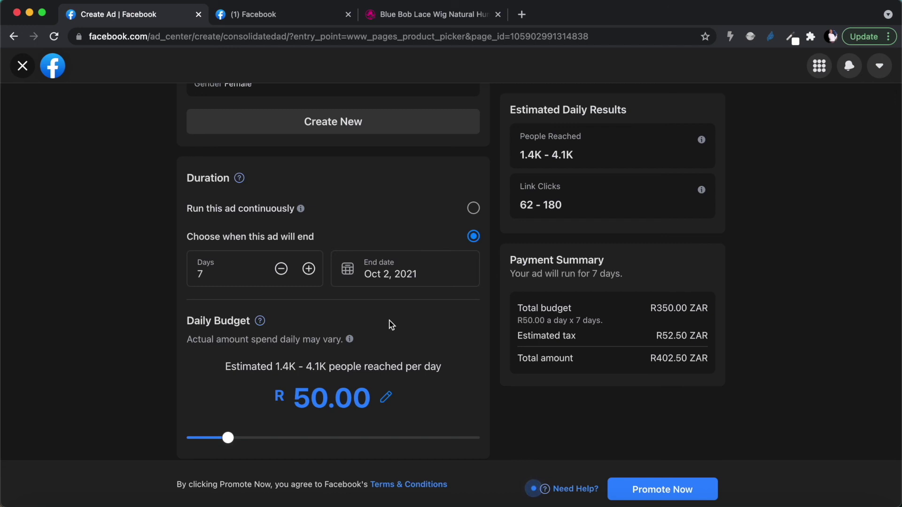
{"action": "scroll", "coordinate": [392, 325], "scroll_direction": "down", "scroll_amount": 2}
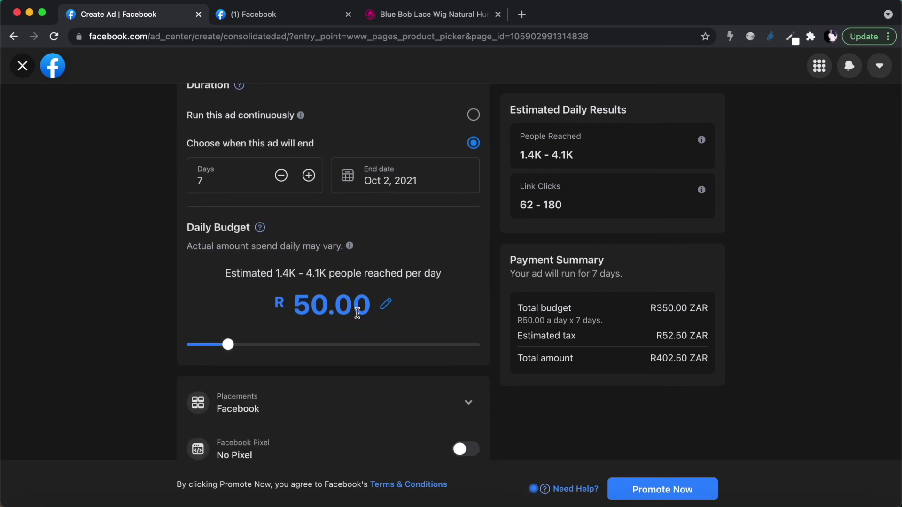
{"action": "scroll", "coordinate": [354, 368], "scroll_direction": "down", "scroll_amount": 2}
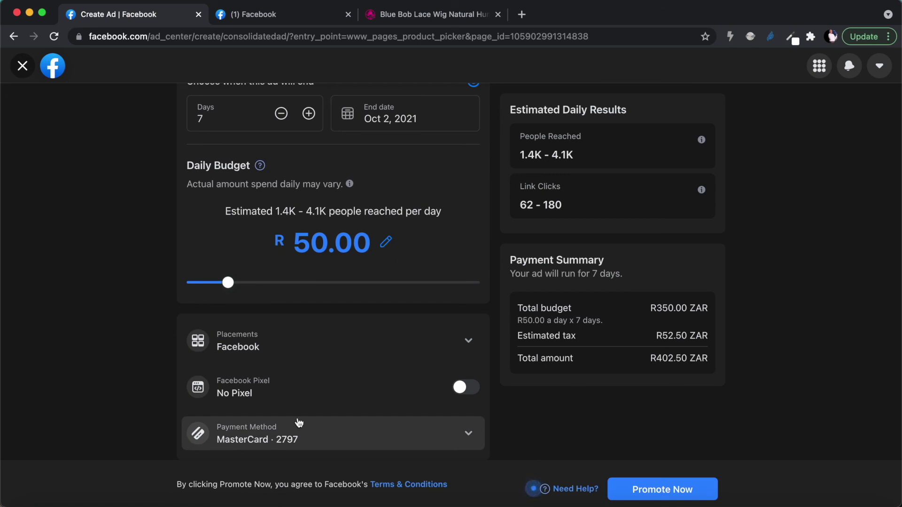
Compare the new ad's preview with the SHEIN carousel ad in the Facebook feed
{"action": "scroll", "coordinate": [302, 417], "scroll_direction": "up", "scroll_amount": 20}
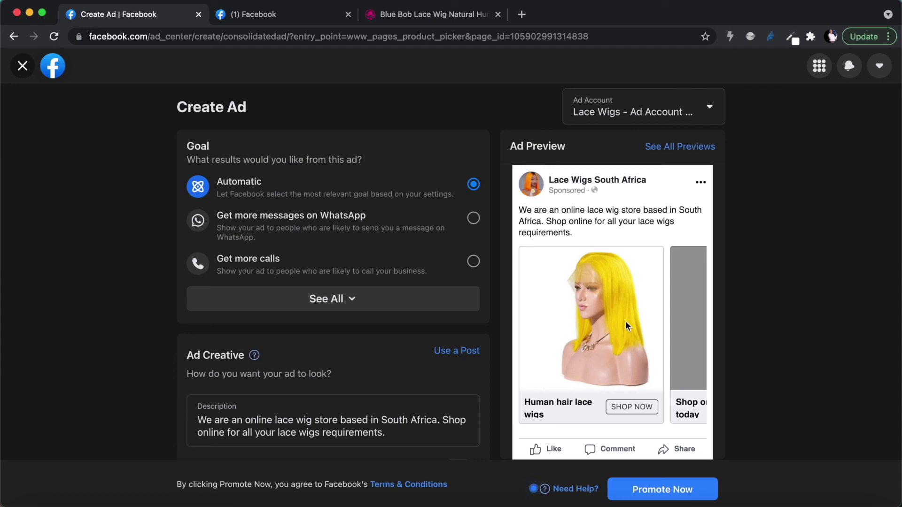
{"action": "left_click", "coordinate": [292, 19]}
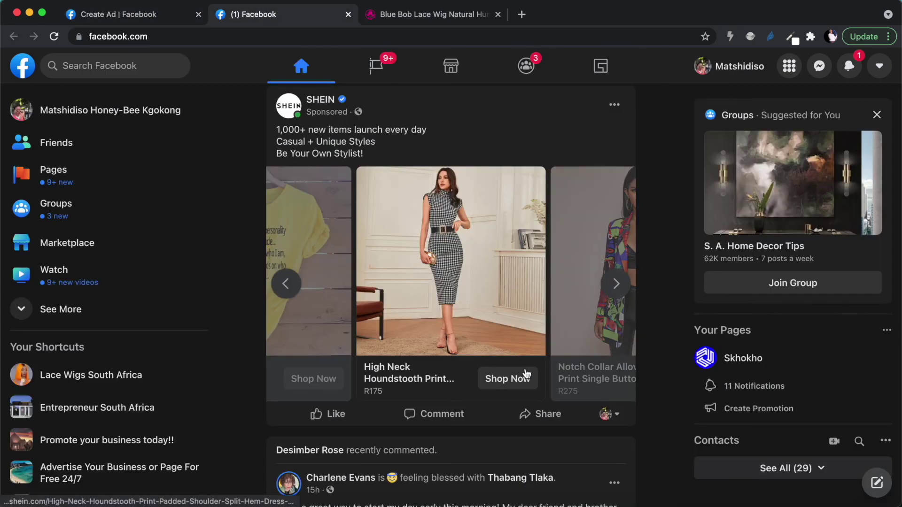
{"action": "left_click", "coordinate": [150, 19]}
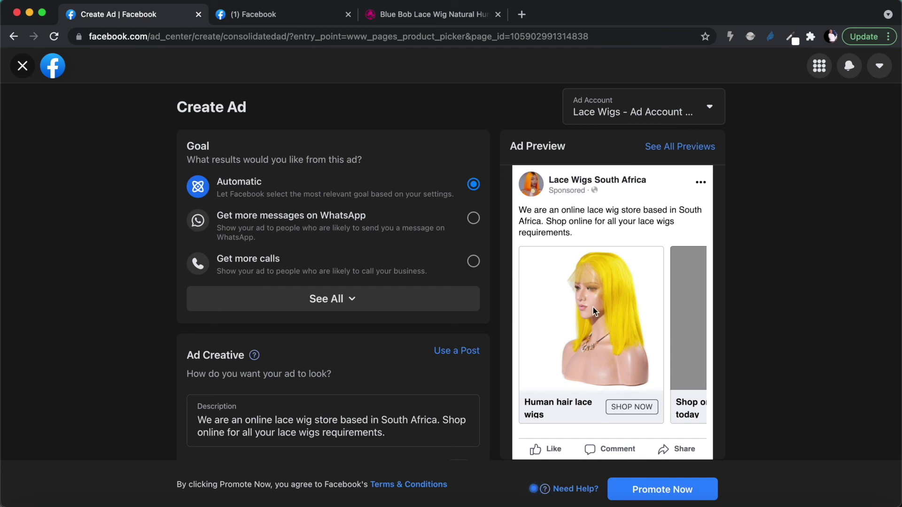
Promote the finished carousel ad and close the confirmation
{"action": "scroll", "coordinate": [416, 368], "scroll_direction": "down", "scroll_amount": 6}
{"action": "scroll", "coordinate": [416, 369], "scroll_direction": "down", "scroll_amount": 5}
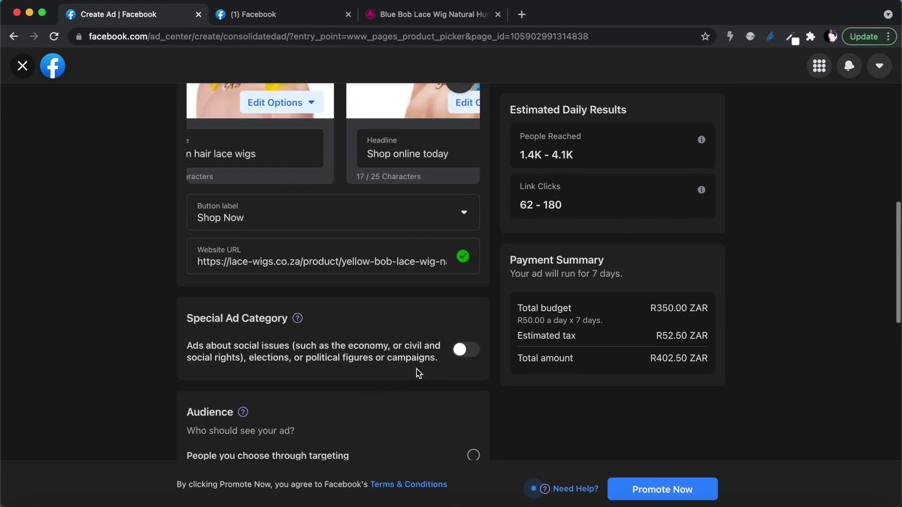
{"action": "left_click", "coordinate": [653, 490]}
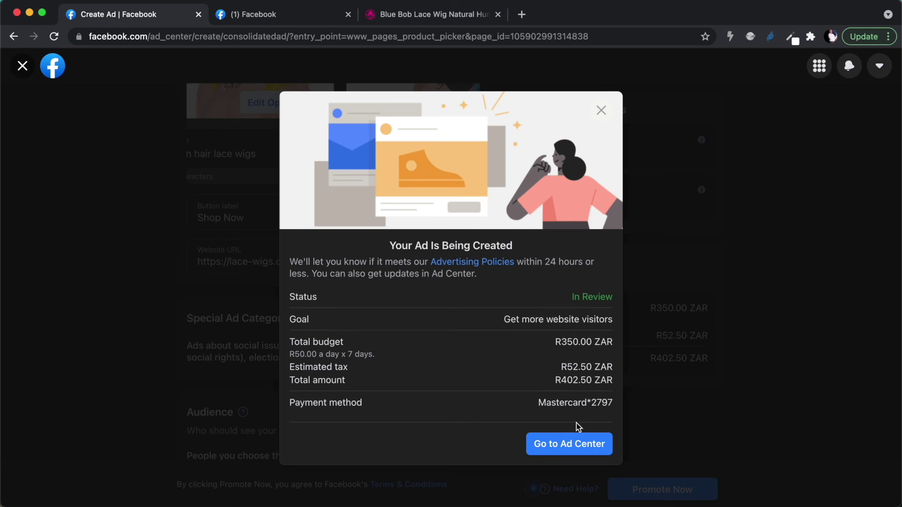
{"action": "left_click", "coordinate": [601, 111]}
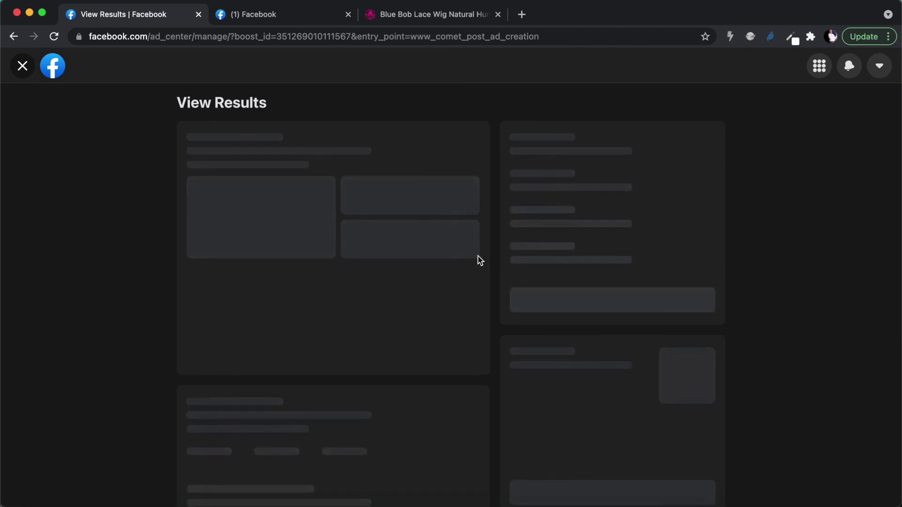
Look over the ad's results page and go back to the SHEIN carousel ad in the Facebook feed
{"action": "scroll", "coordinate": [478, 256], "scroll_direction": "down", "scroll_amount": 2}
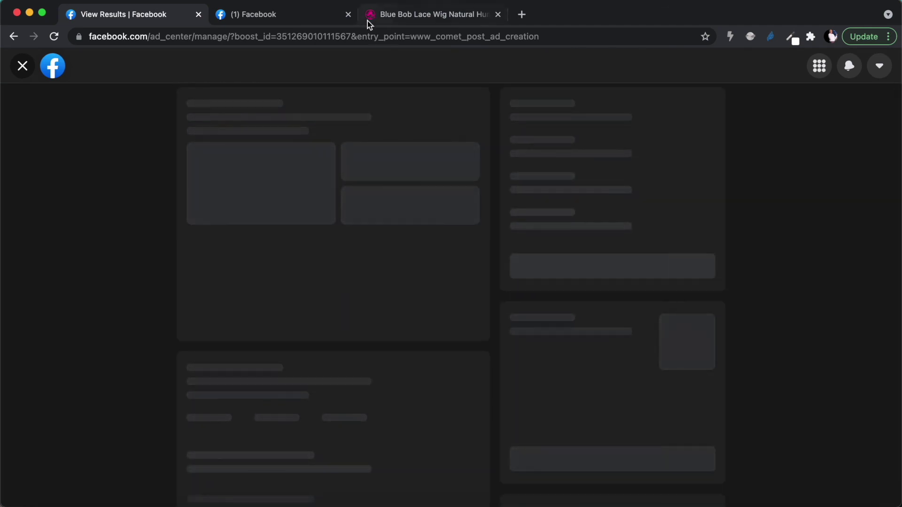
{"action": "left_click", "coordinate": [268, 14]}
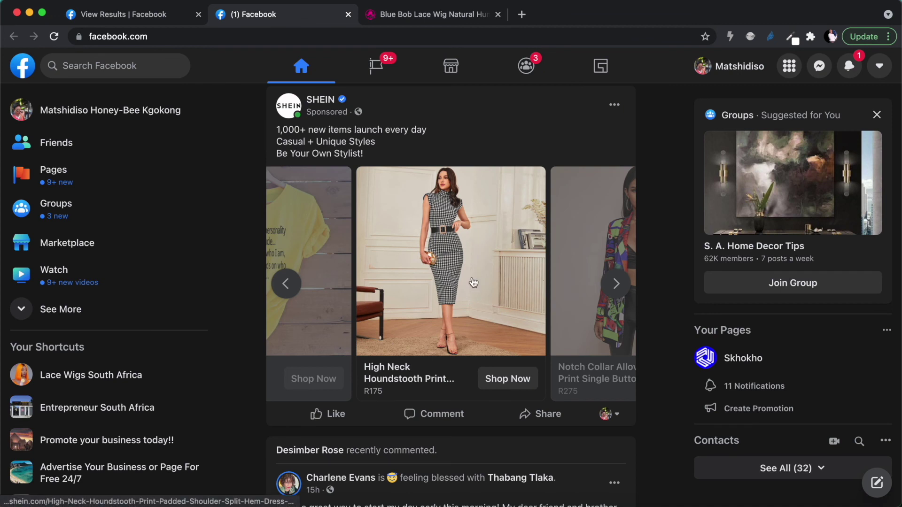